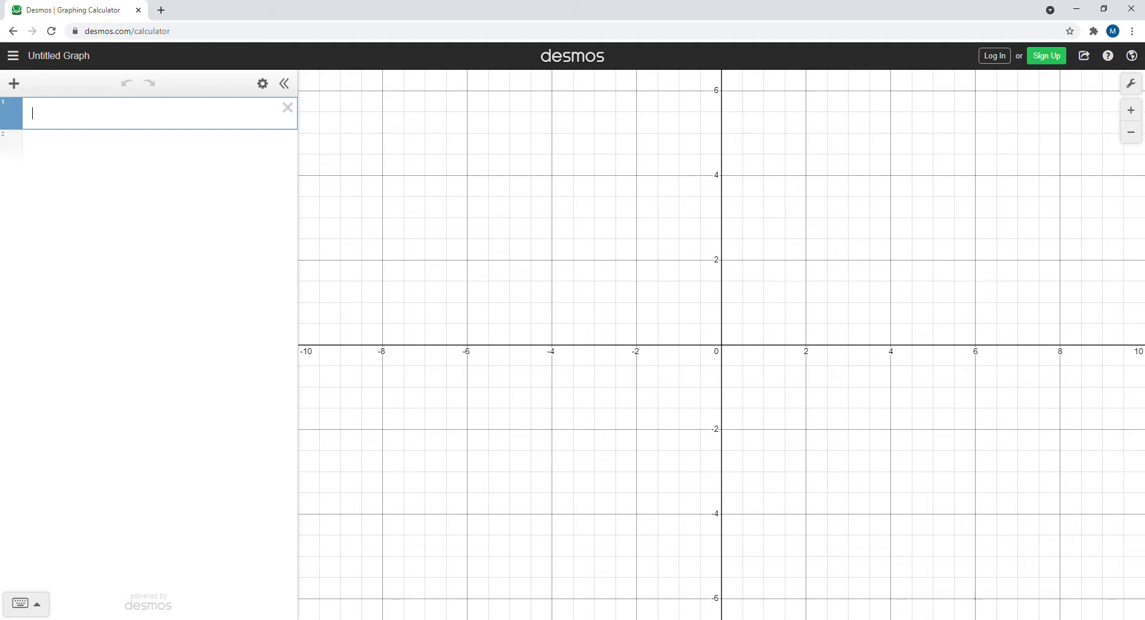
# Step: Enter y=x^2 in the first expression row to plot the parabola
pyautogui.write('y=x')
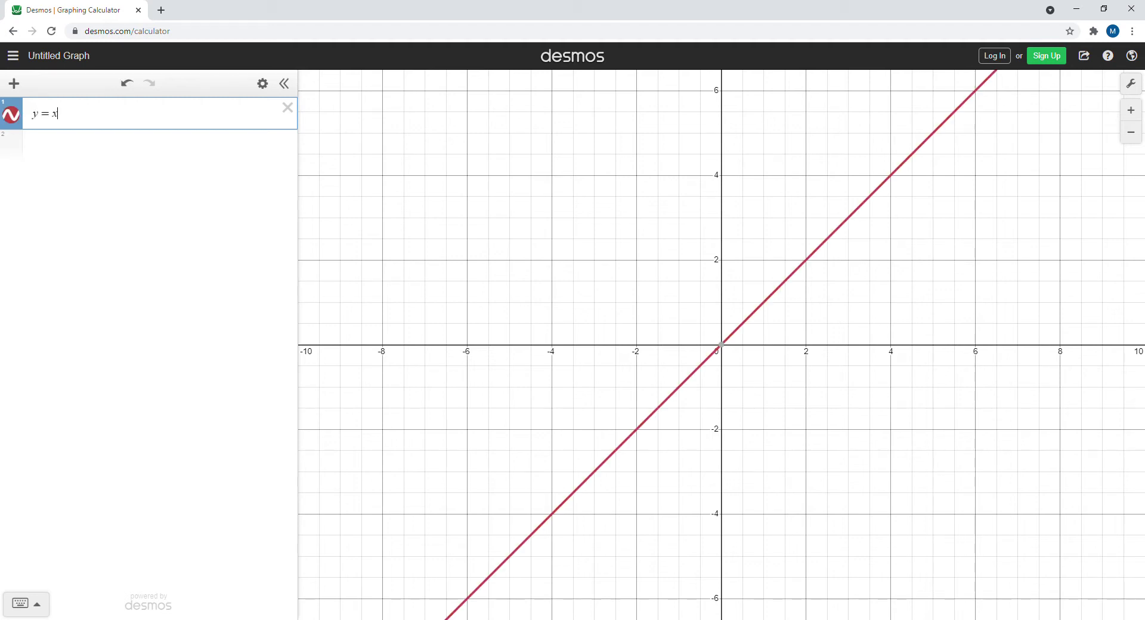
pyautogui.write('^2')
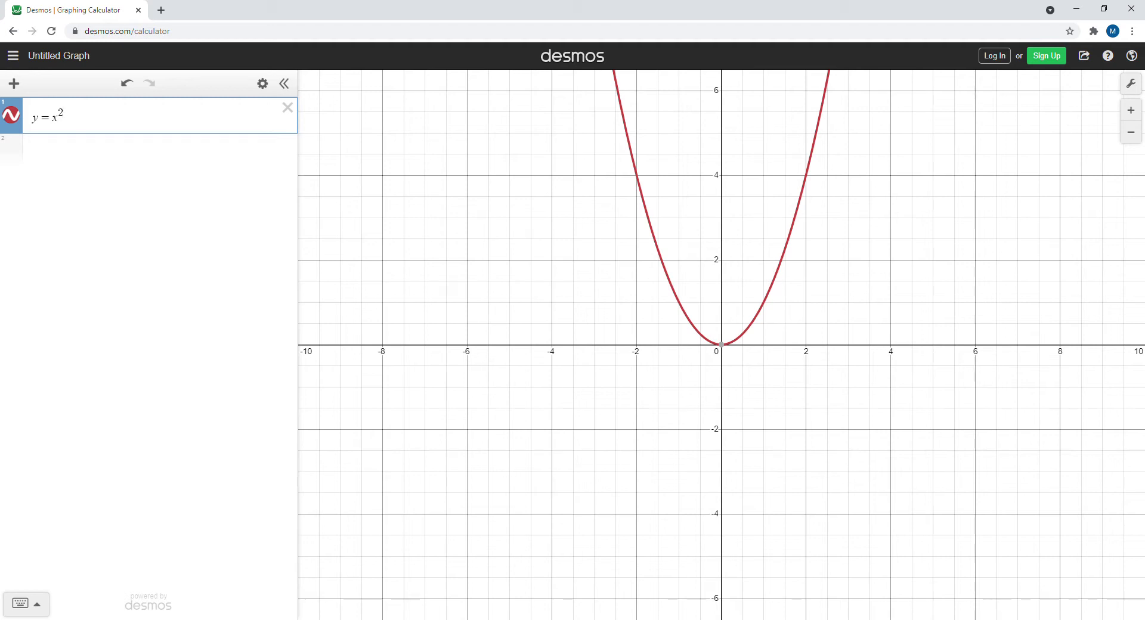
# Step: Add the point (0, 0) in expression row 2 with its coordinate label shown
pyautogui.click(48, 159)
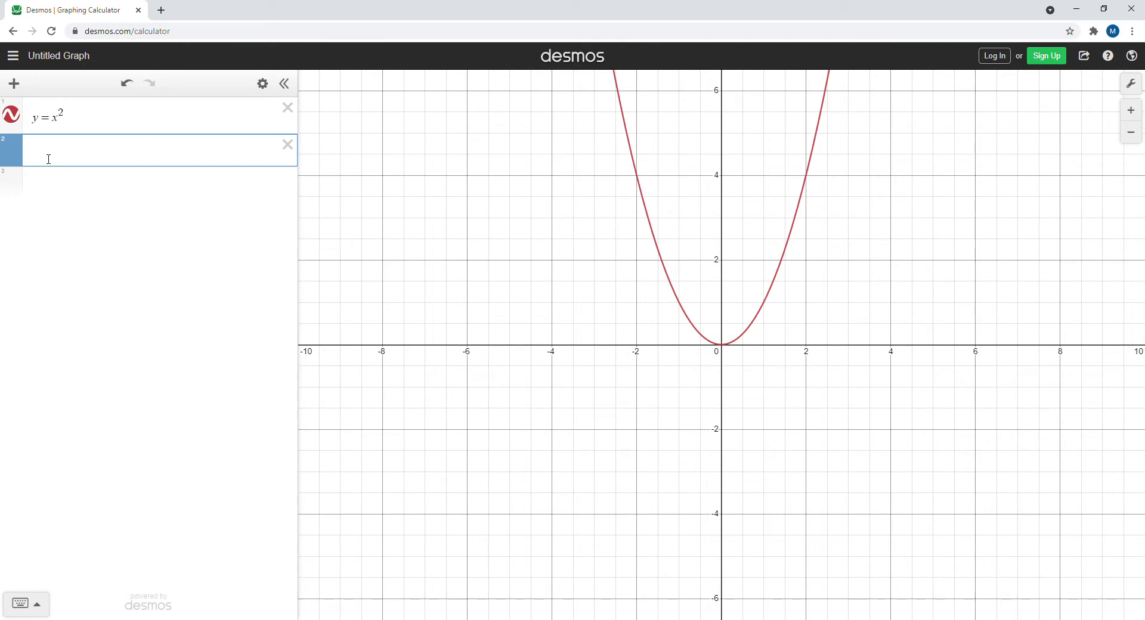
pyautogui.click(722, 346)
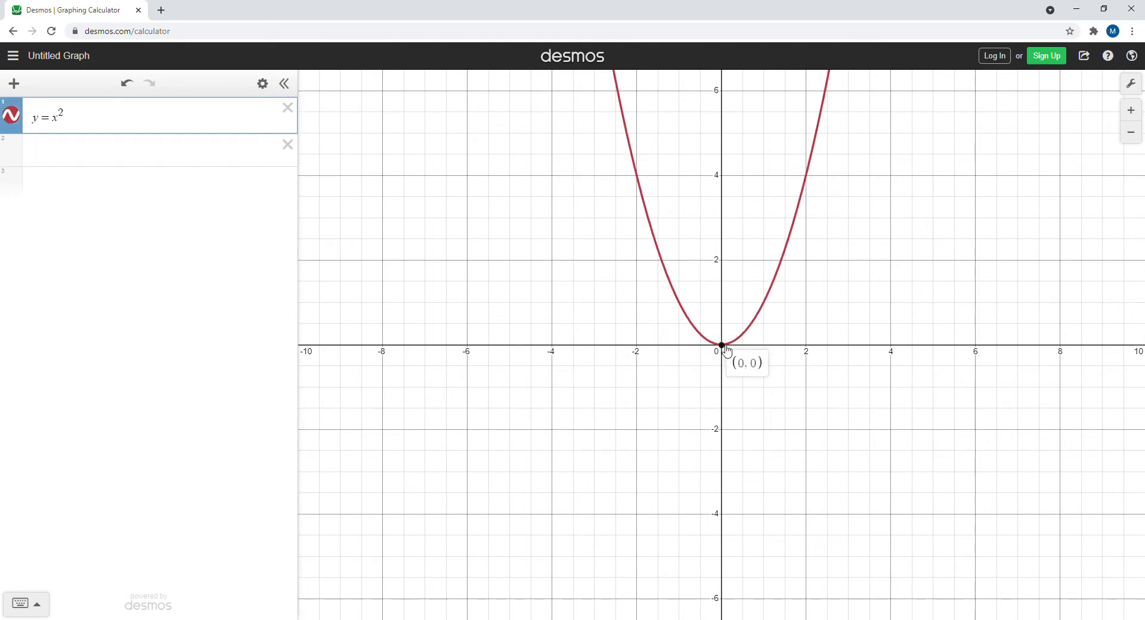
pyautogui.click(54, 160)
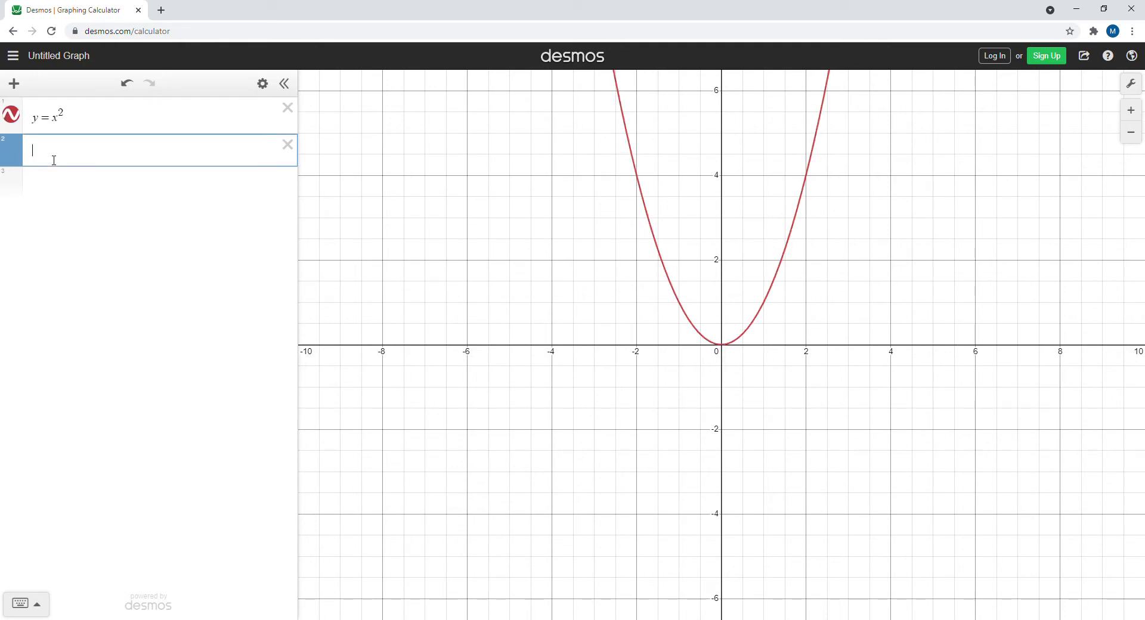
pyautogui.write('(0, 0')
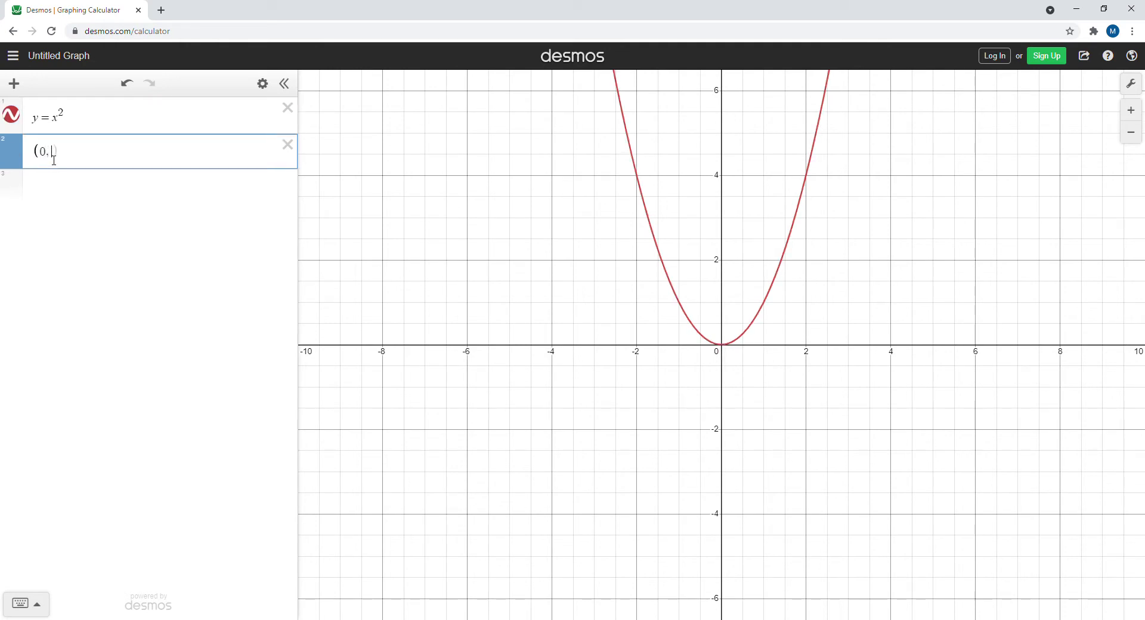
pyautogui.write(')')
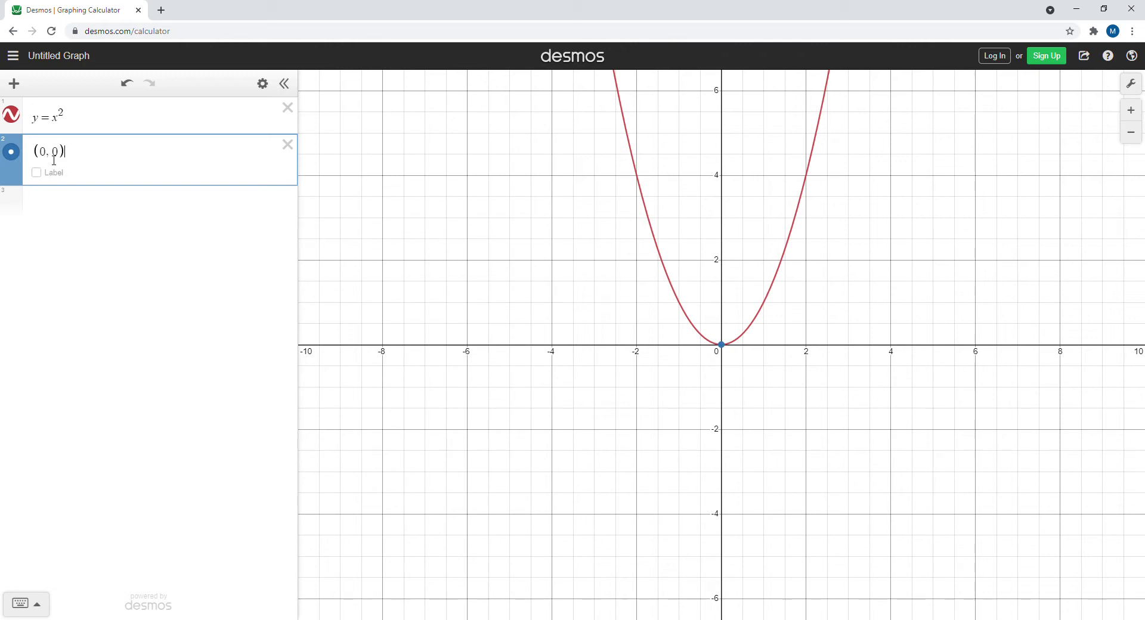
pyautogui.click(39, 176)
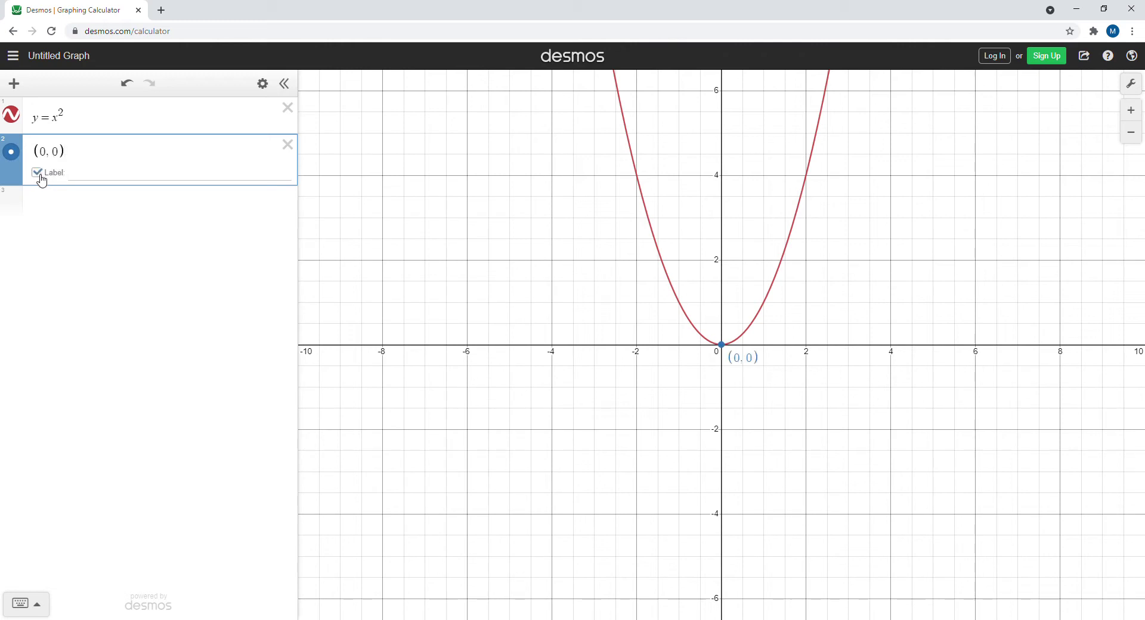
pyautogui.moveTo(64, 151); pyautogui.dragTo(43, 154)
pyautogui.click(63, 209)
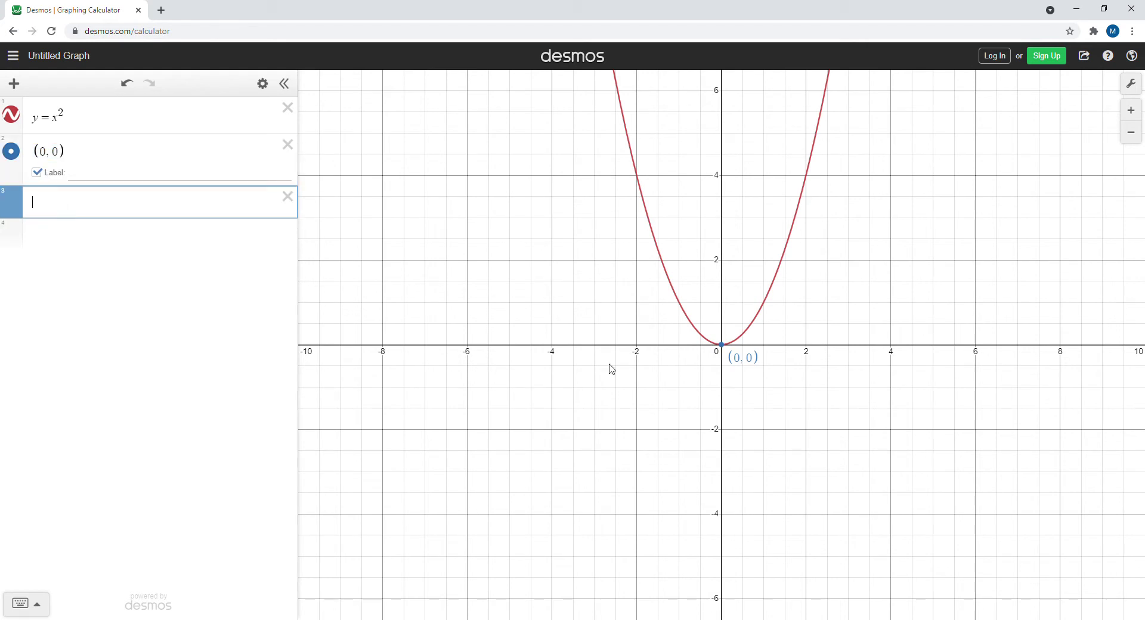
# Step: Pan the view upward and enter ten (0,0) point expressions in rows 3 through 12
pyautogui.moveTo(685, 457); pyautogui.dragTo(605, 619)
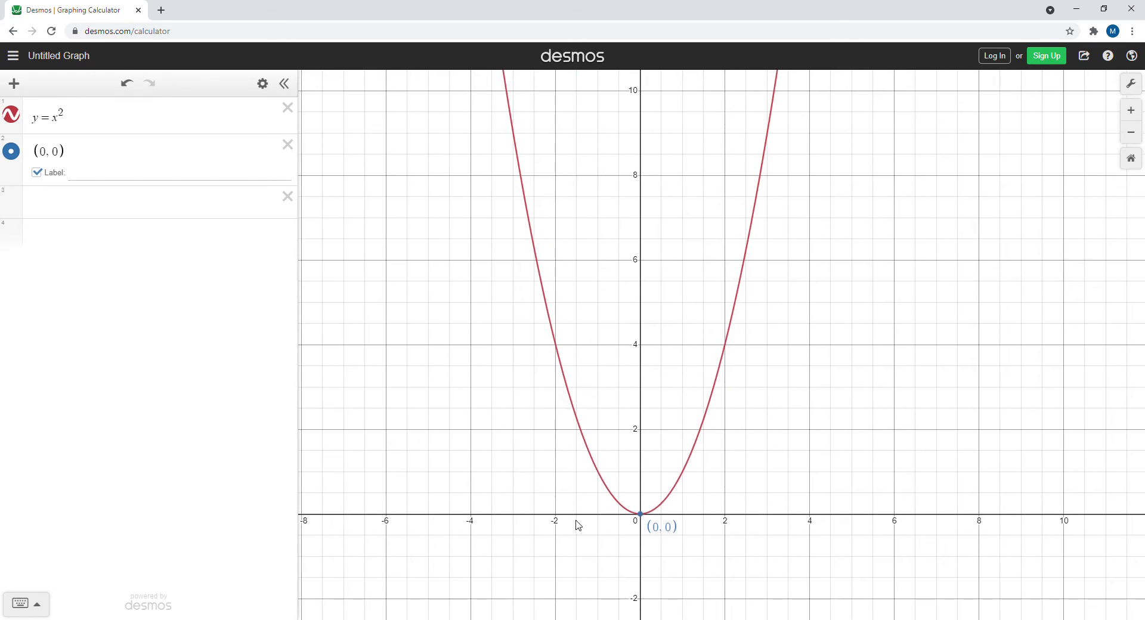
pyautogui.click(64, 207)
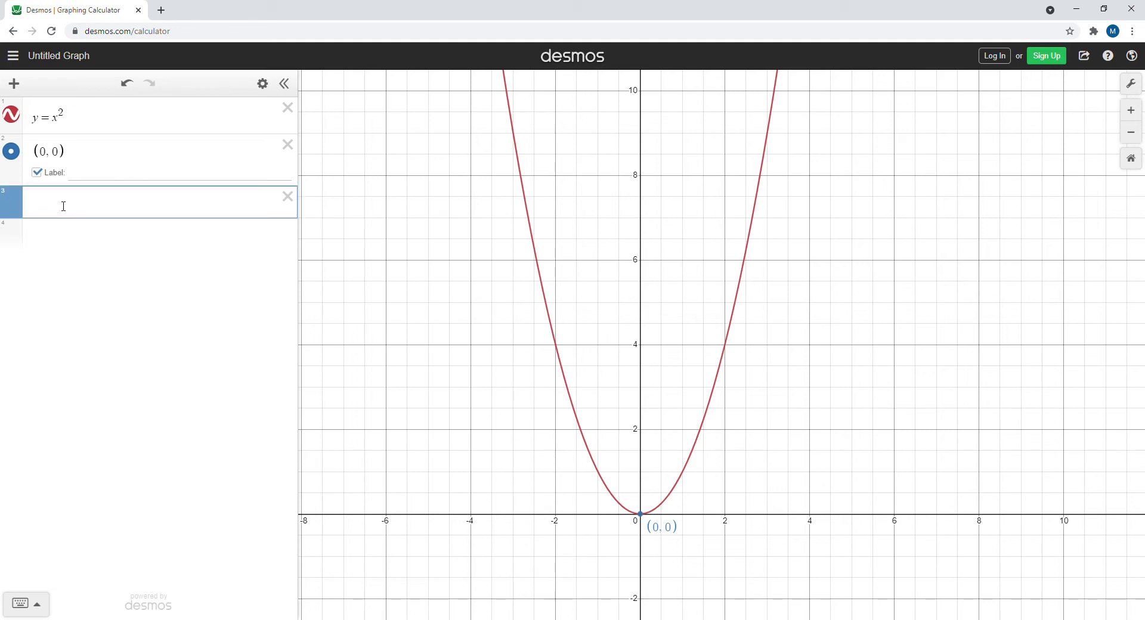
pyautogui.write('(0,0)')
pyautogui.press('Return')
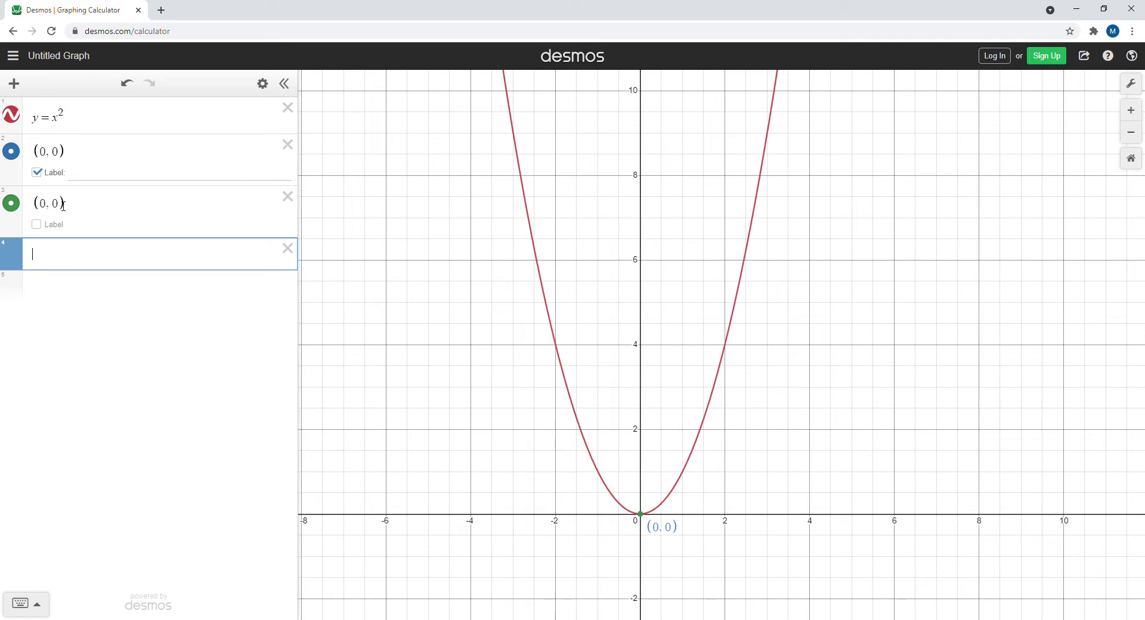
pyautogui.write('(0,0)')
pyautogui.press('Return')
pyautogui.write('(0,0)')
pyautogui.press('Return')
pyautogui.write('(0,0)')
pyautogui.press('Return')
pyautogui.write('(0,0)')
pyautogui.press('Return')
pyautogui.write('(0,0)')
pyautogui.press('Return')
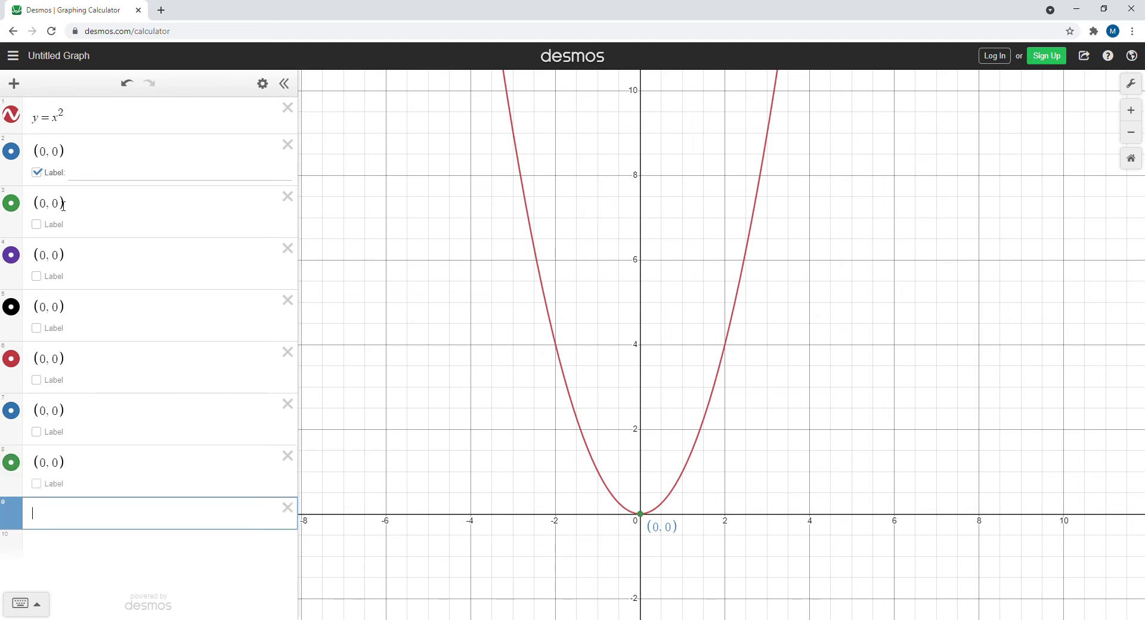
pyautogui.write('(0,0)')
pyautogui.press('Return')
pyautogui.write('(0,0)')
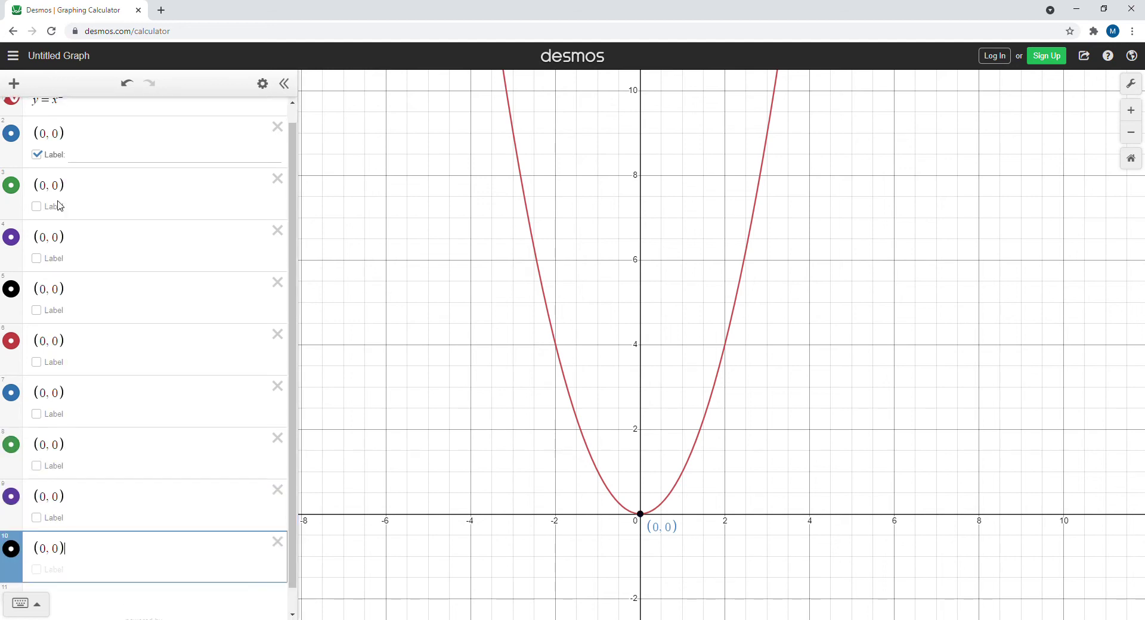
pyautogui.press('Return')
pyautogui.write('(0,0)')
pyautogui.press('Return')
pyautogui.write('(0,0)')
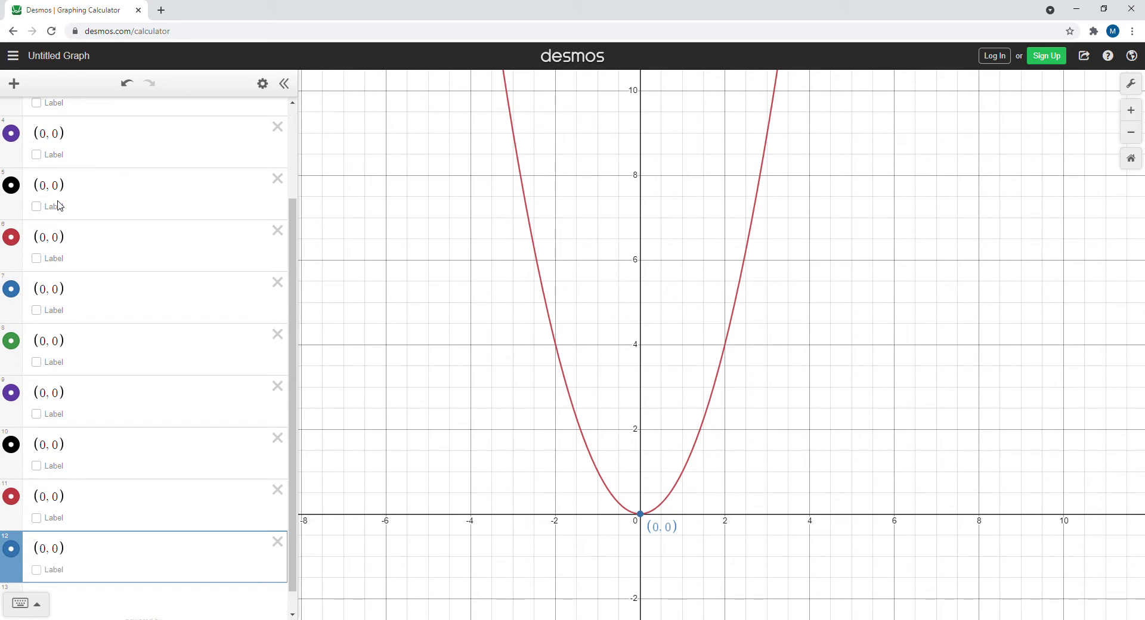
# Step: Scroll the expression list back up and place the cursor after row 3's first 0
pyautogui.moveTo(294, 237); pyautogui.dragTo(301, 150)
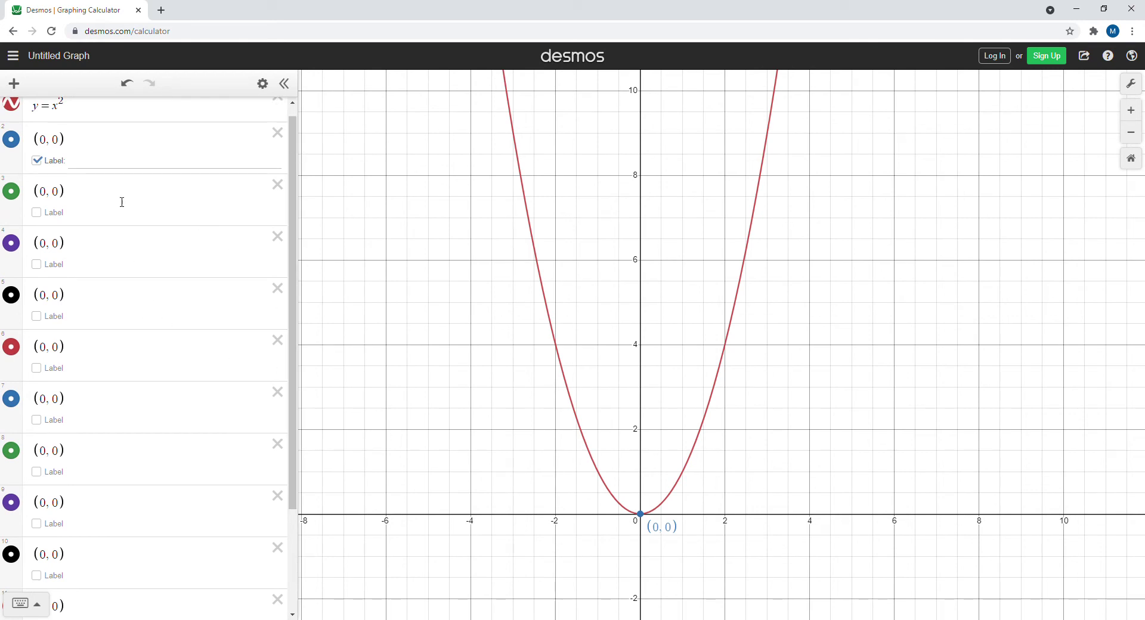
pyautogui.click(50, 193)
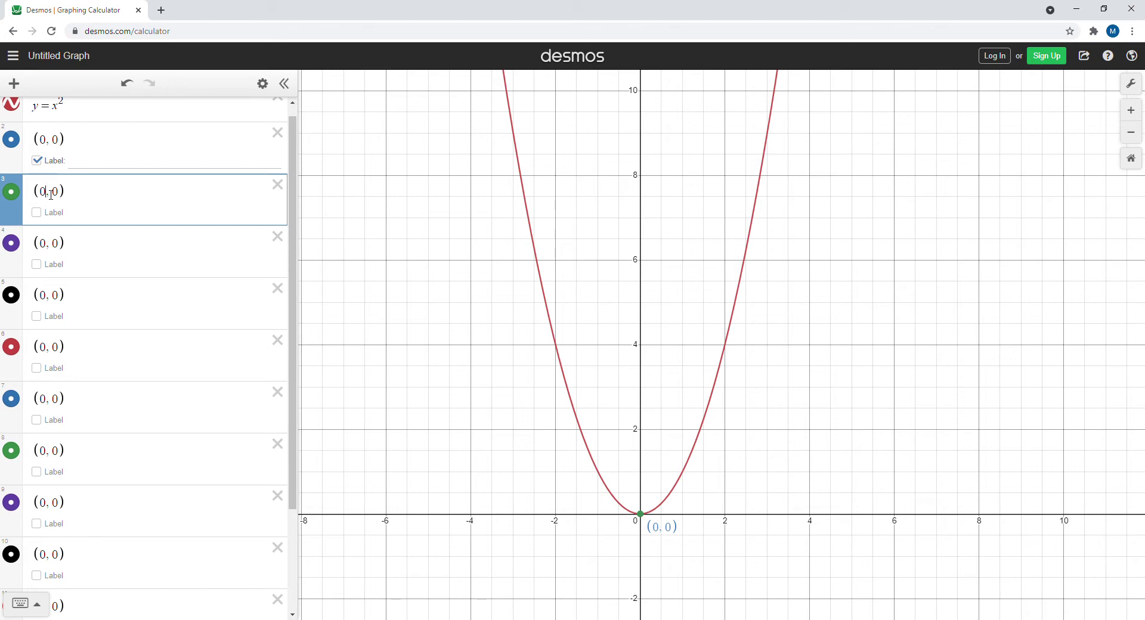
# Step: Move the points in rows 3–8 to x = 1, −1, 2, −2, 3, −3
pyautogui.write('+1')
pyautogui.click(51, 245)
pyautogui.write('-1')
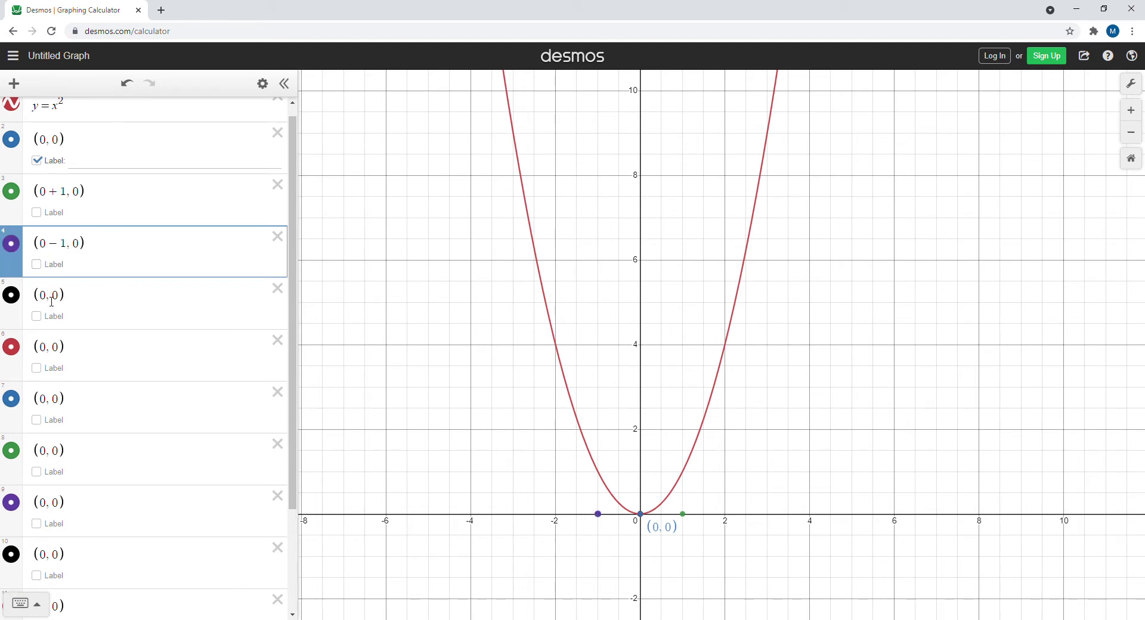
pyautogui.click(51, 300)
pyautogui.write('+2')
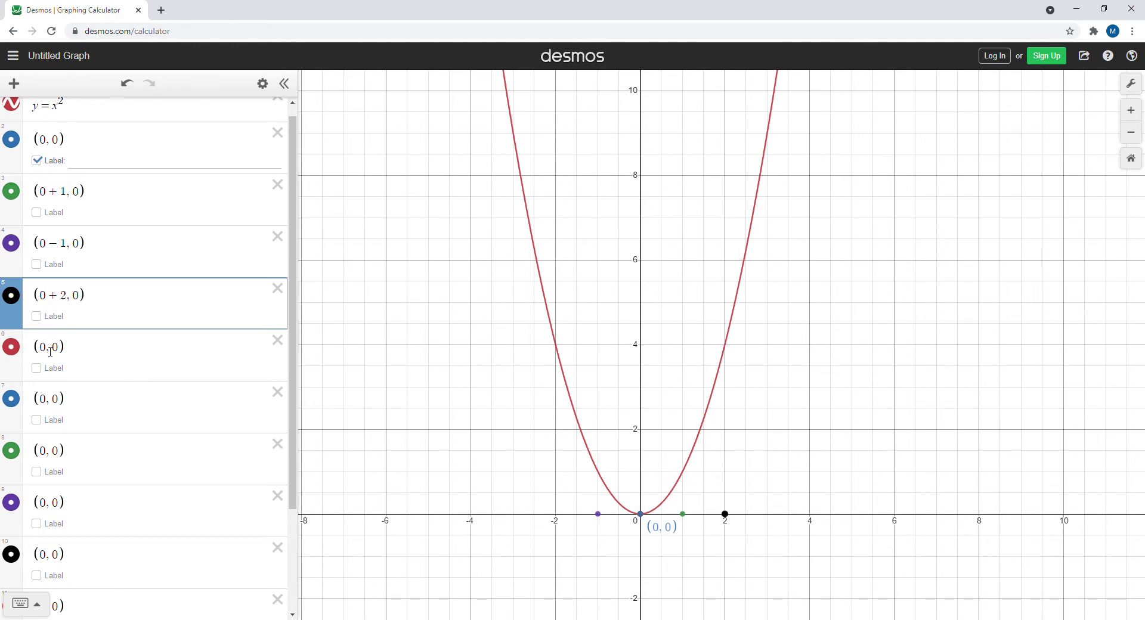
pyautogui.click(50, 351)
pyautogui.write('-2')
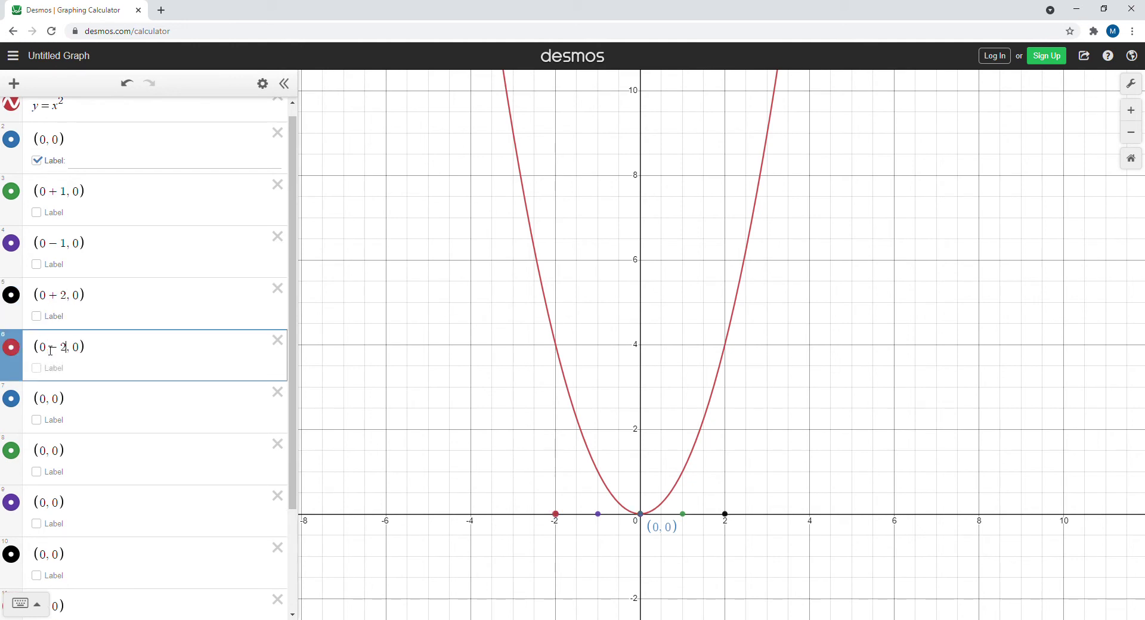
pyautogui.click(50, 402)
pyautogui.write('+3')
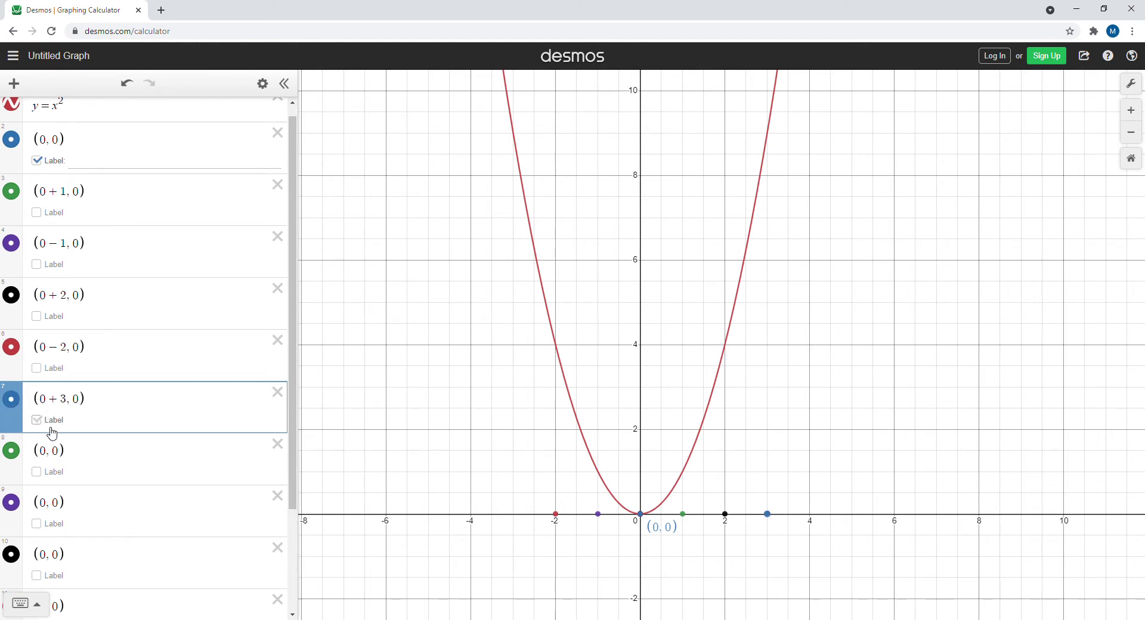
pyautogui.click(51, 453)
pyautogui.write('-3')
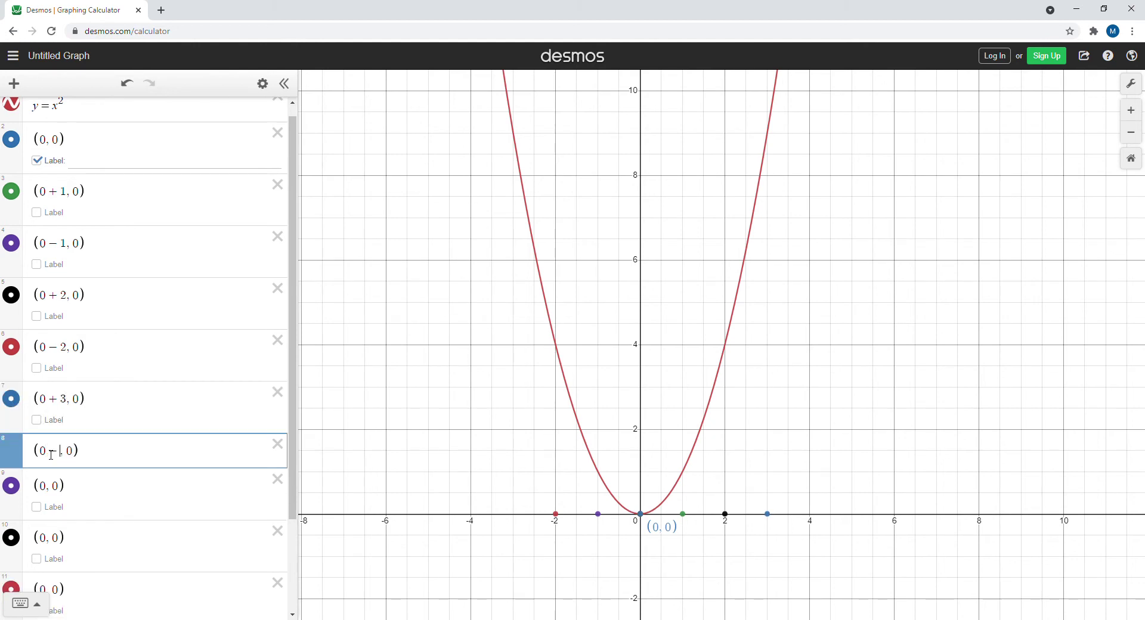
# Step: Move the points in rows 9–12 to x = 4, −4, 5, −5
pyautogui.click(49, 504)
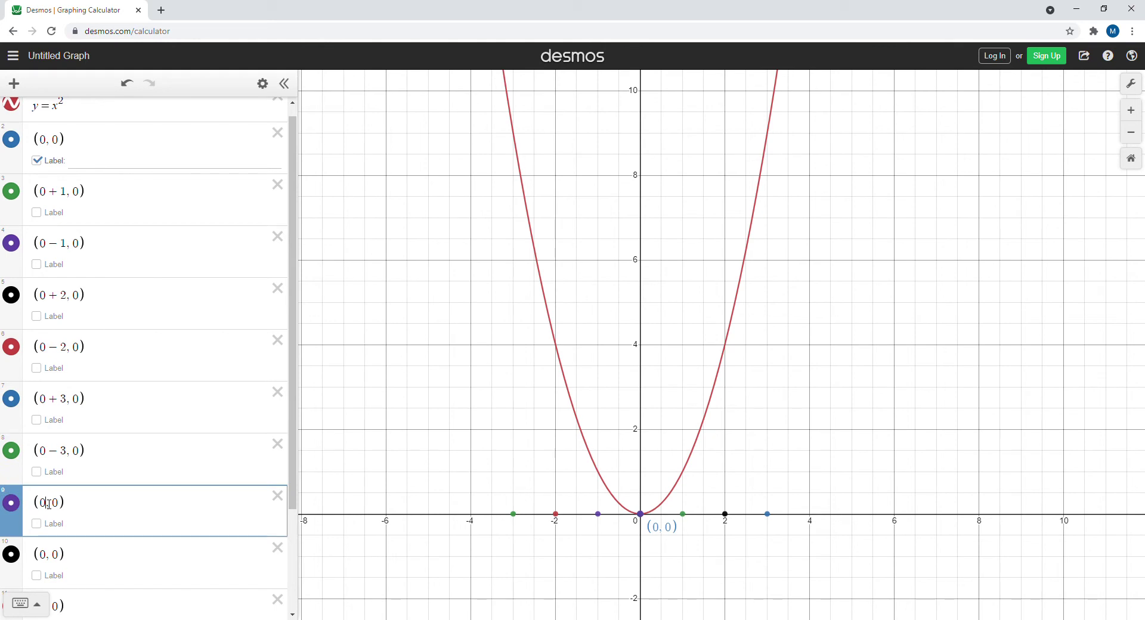
pyautogui.write('+4')
pyautogui.click(49, 559)
pyautogui.write('-4')
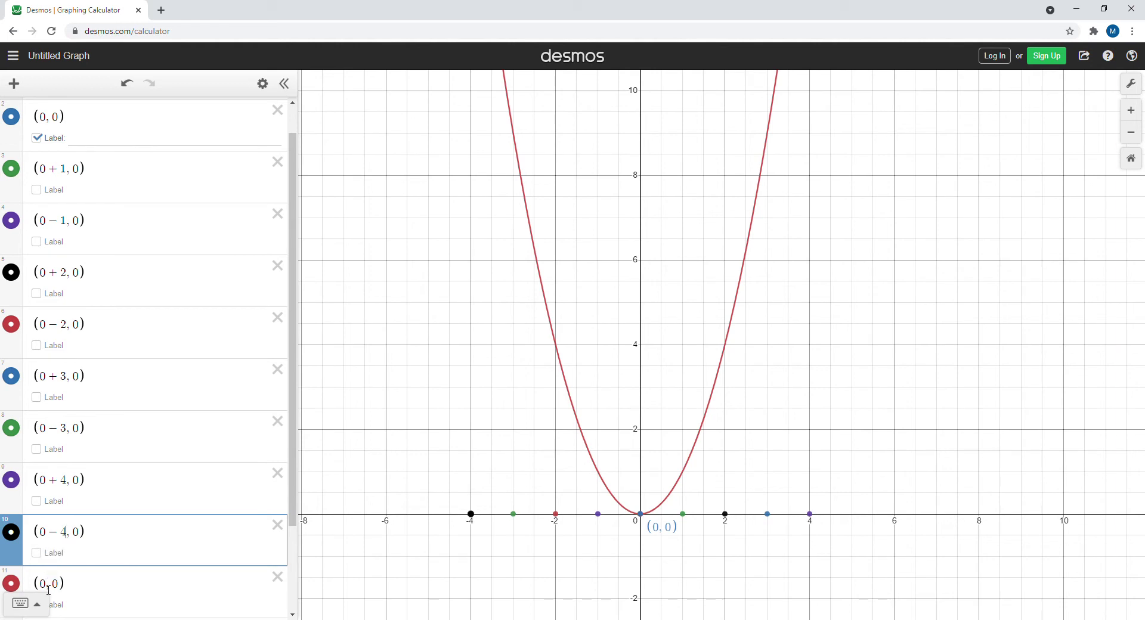
pyautogui.click(52, 588)
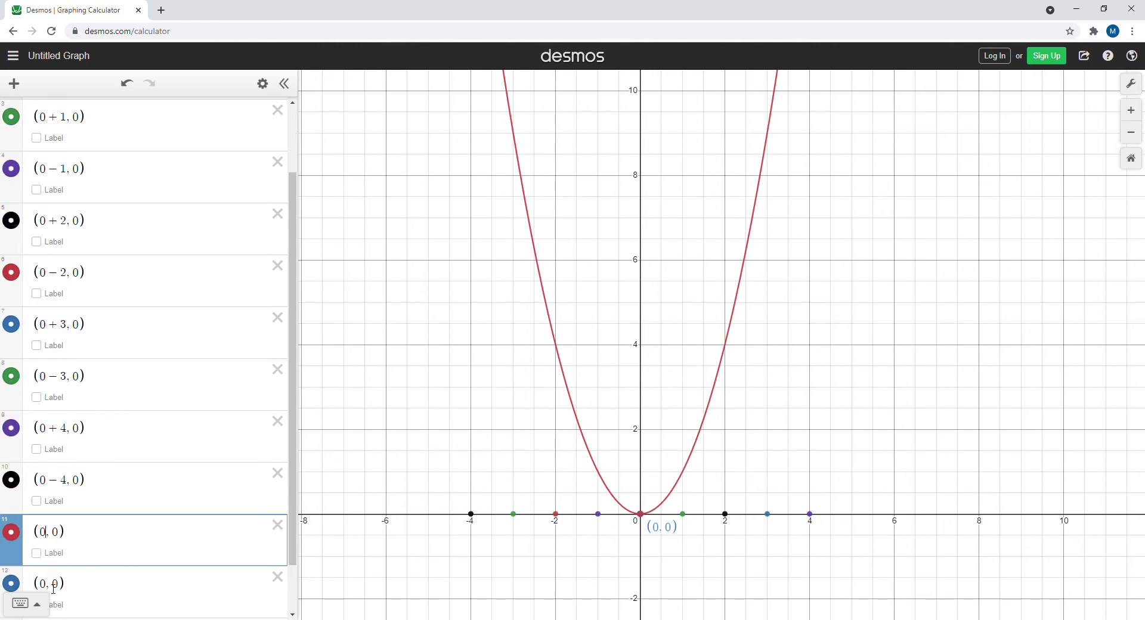
pyautogui.write('+5')
pyautogui.click(51, 588)
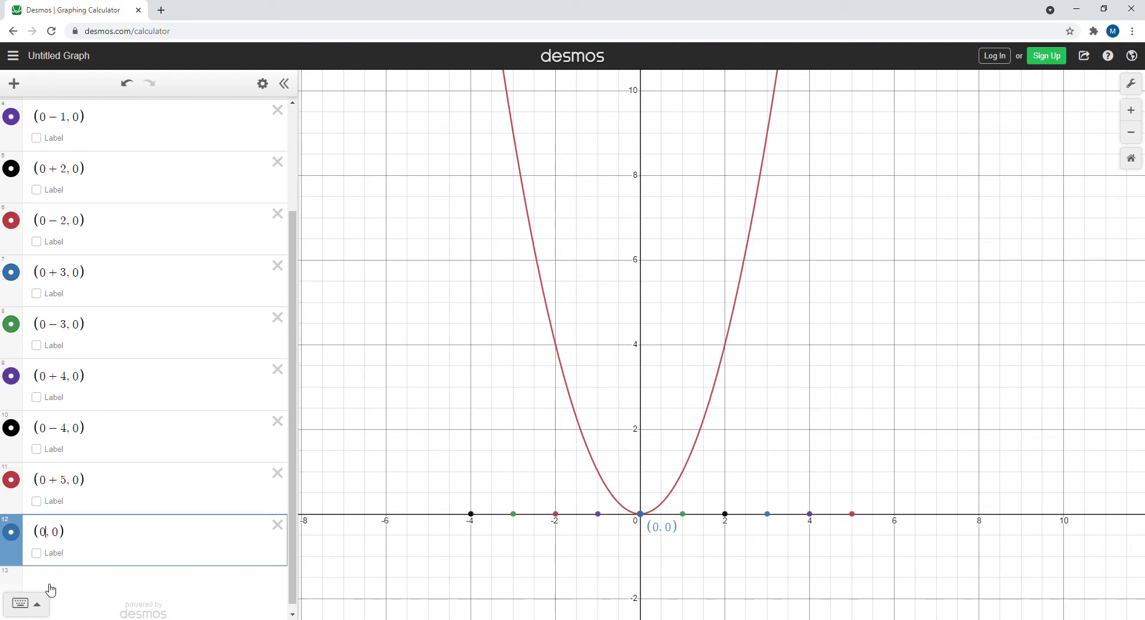
pyautogui.write('-5')
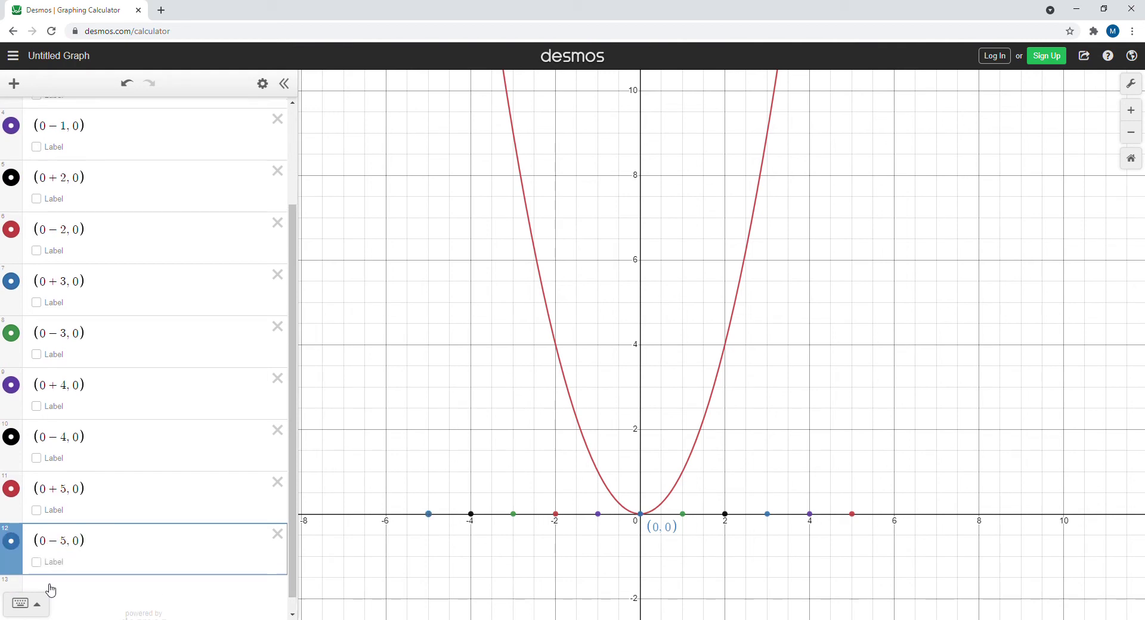
pyautogui.press('Return')
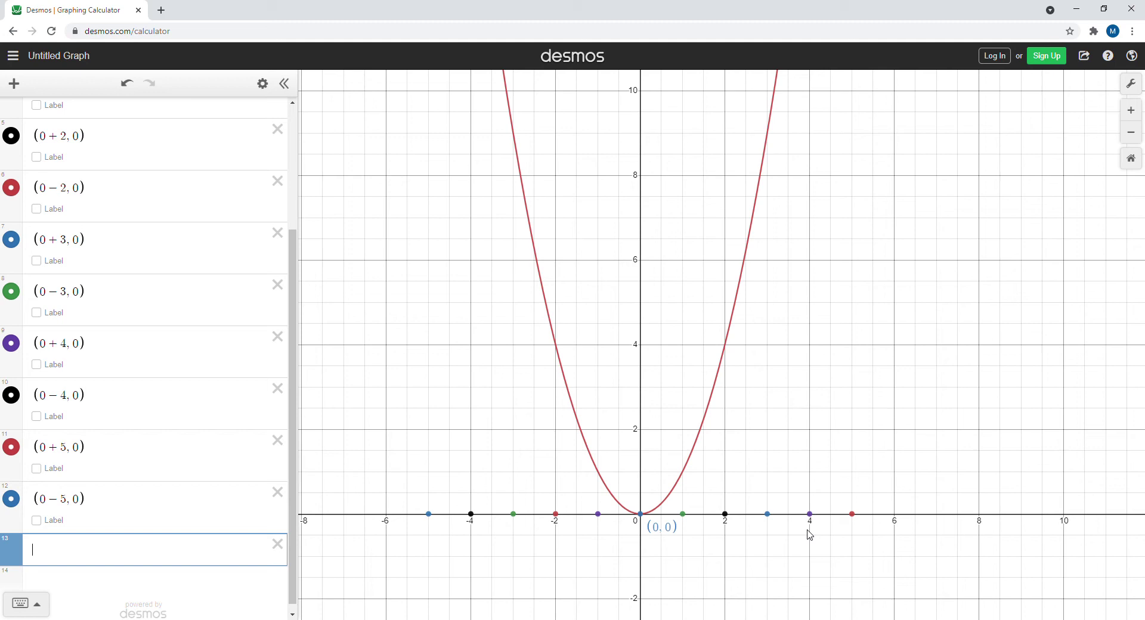
pyautogui.moveTo(291, 365); pyautogui.dragTo(303, 232)
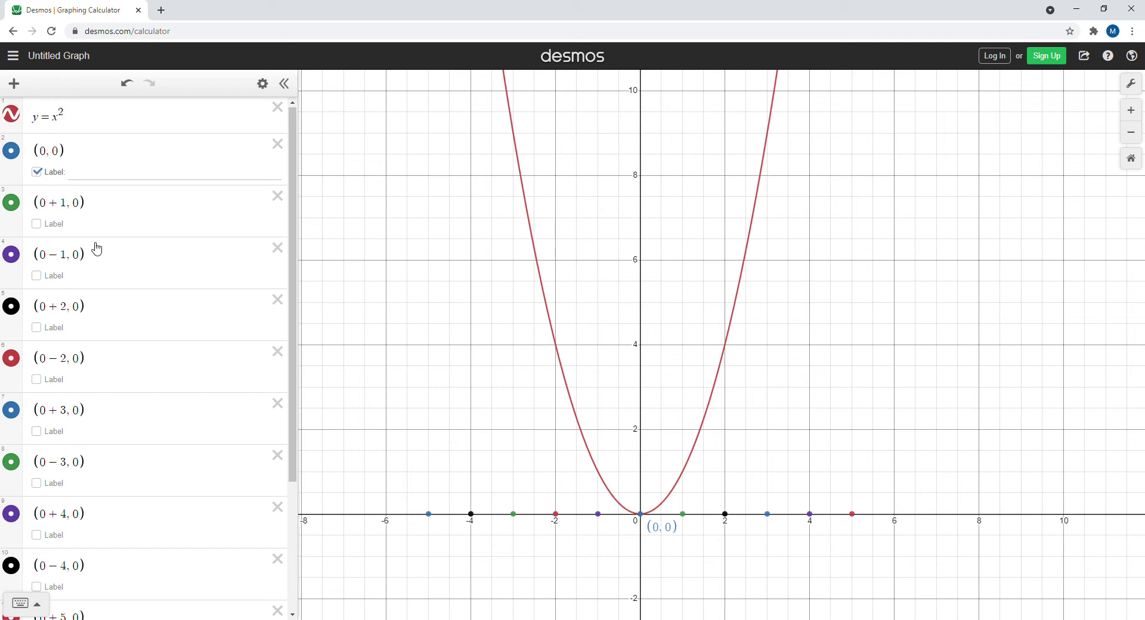
# Step: Raise the points at x = 1, −1, 2, −2, 3 to heights 1, 1, 4, 4, 9
pyautogui.click(85, 210)
pyautogui.write('+1')
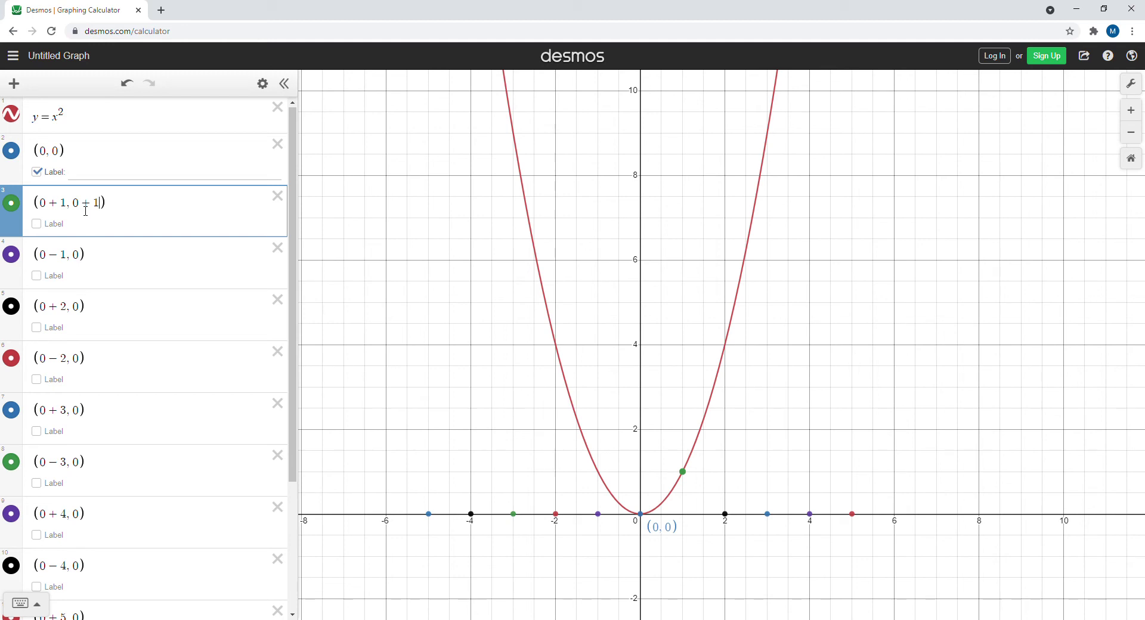
pyautogui.click(84, 258)
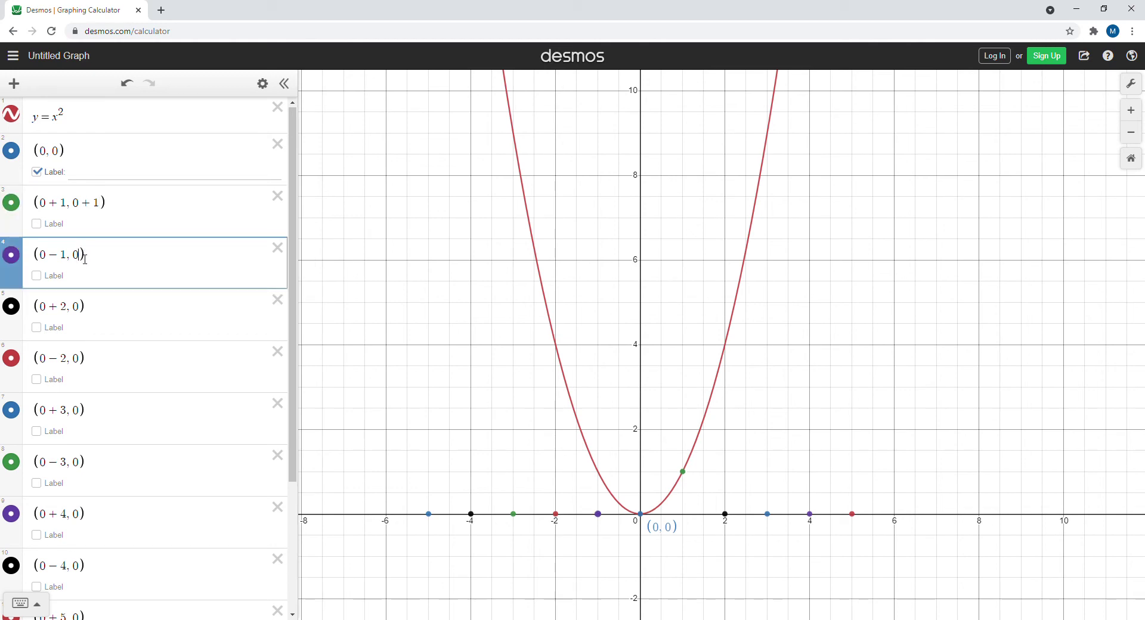
pyautogui.write('+1')
pyautogui.click(84, 310)
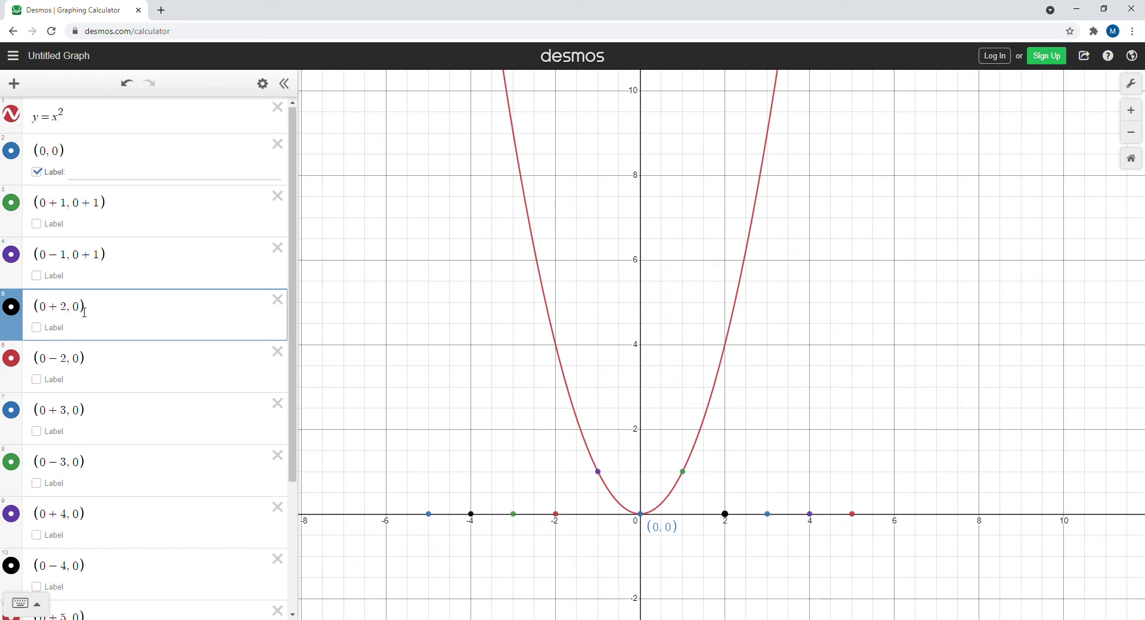
pyautogui.write('+4')
pyautogui.click(84, 366)
pyautogui.write('+4')
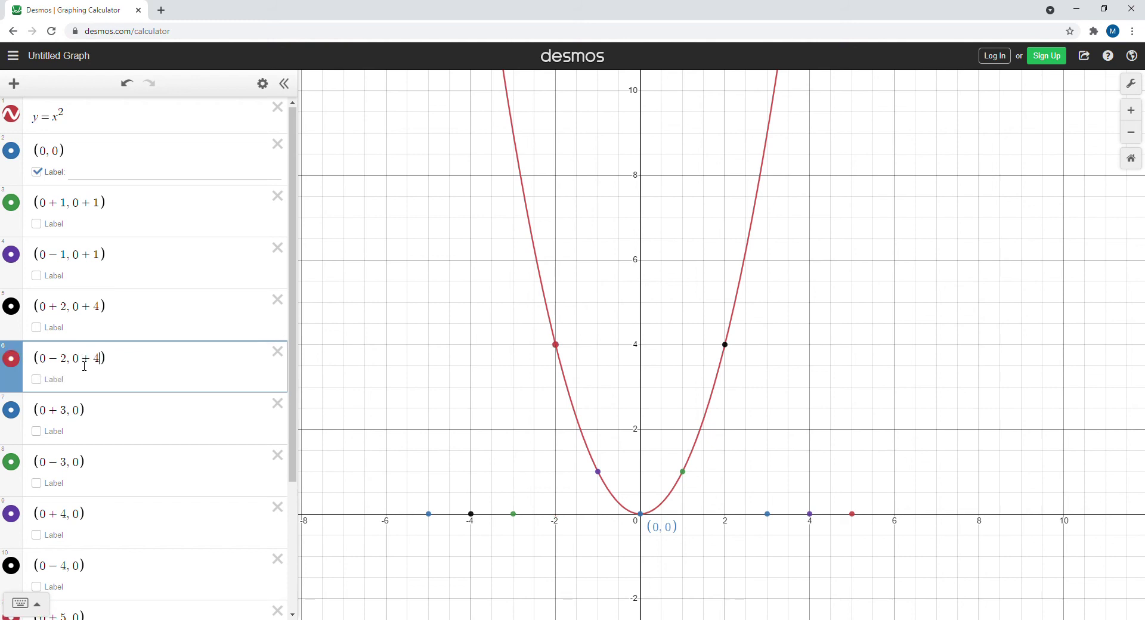
pyautogui.click(86, 416)
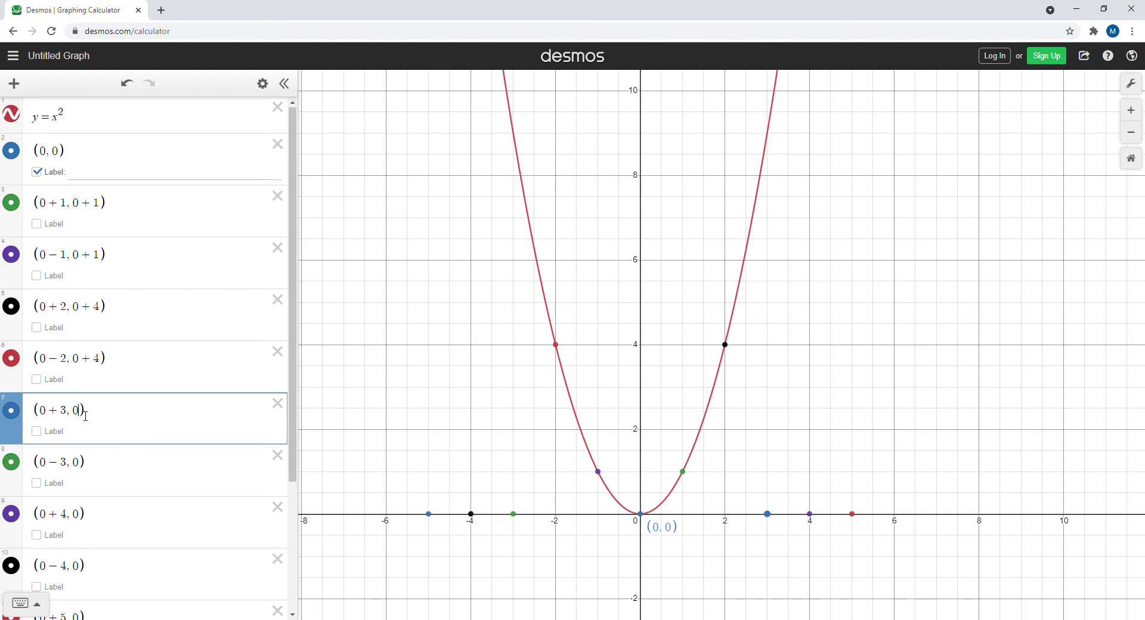
pyautogui.write('+9')
# Step: Raise the points at x = −3, 4, −4, 5, −5 to heights 9, 15, 16, 25, 25
pyautogui.click(86, 464)
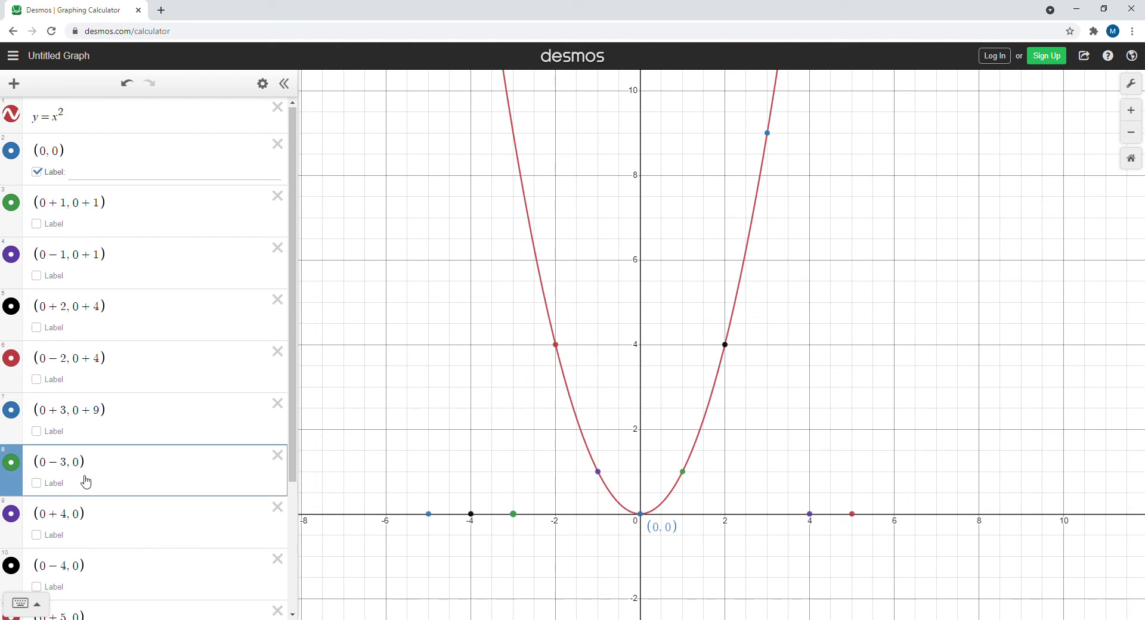
pyautogui.write('+9')
pyautogui.click(84, 516)
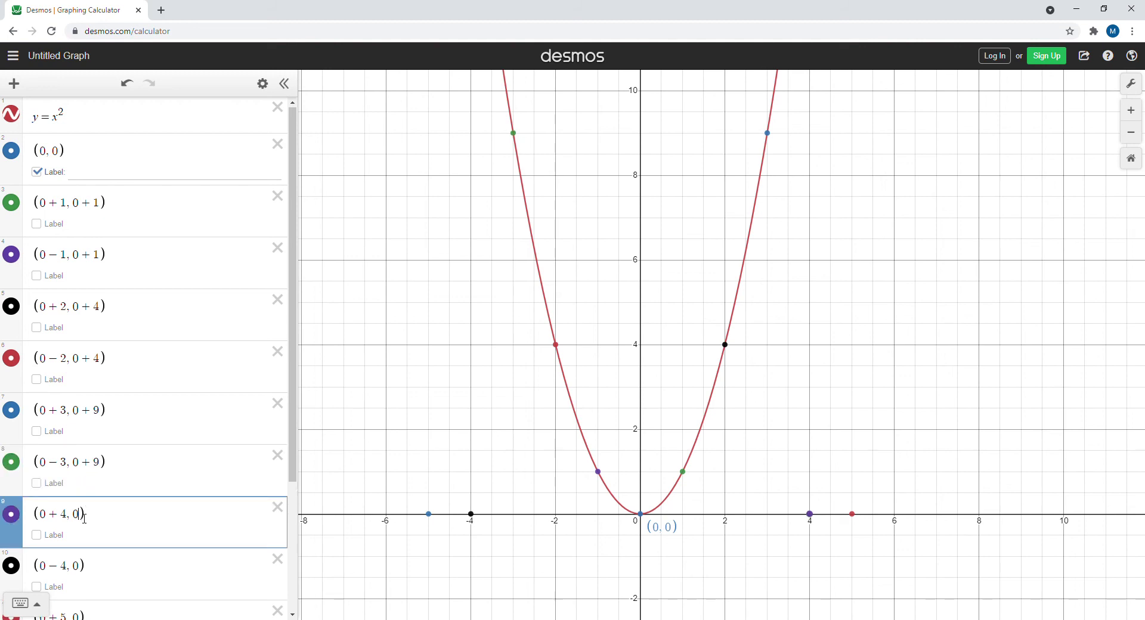
pyautogui.write('+15')
pyautogui.click(85, 571)
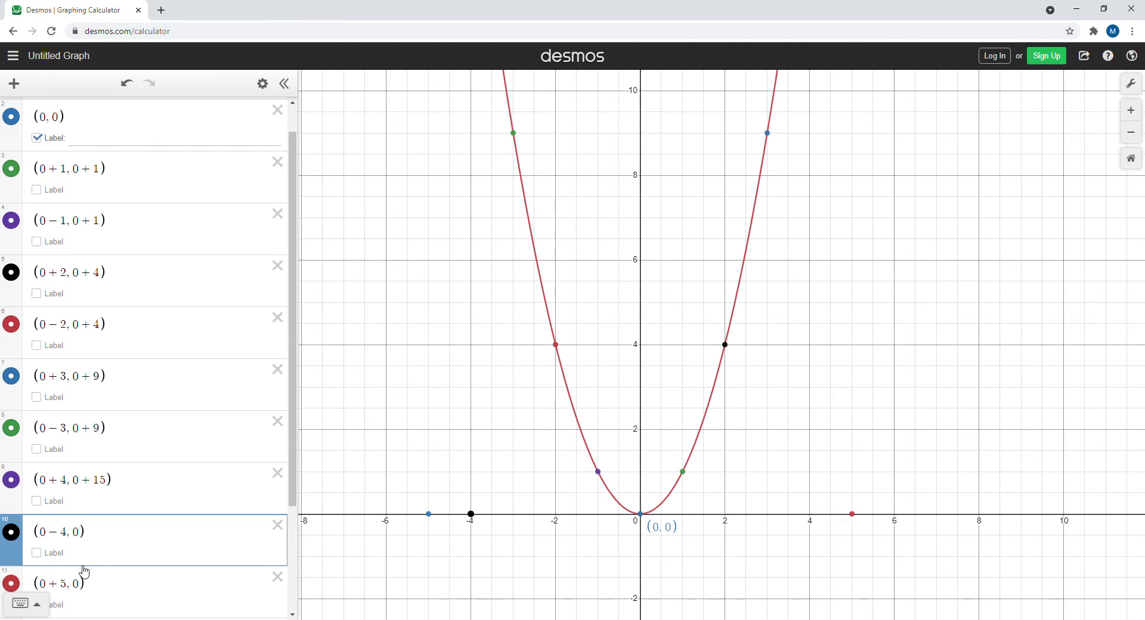
pyautogui.write('+16')
pyautogui.click(86, 586)
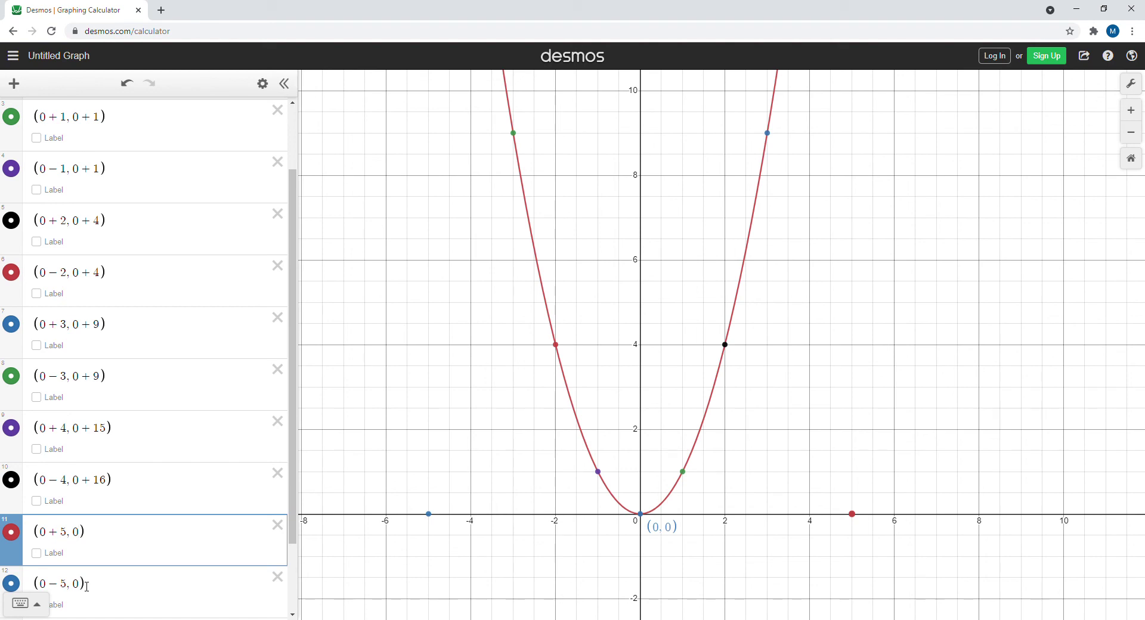
pyautogui.write('+25')
pyautogui.click(85, 588)
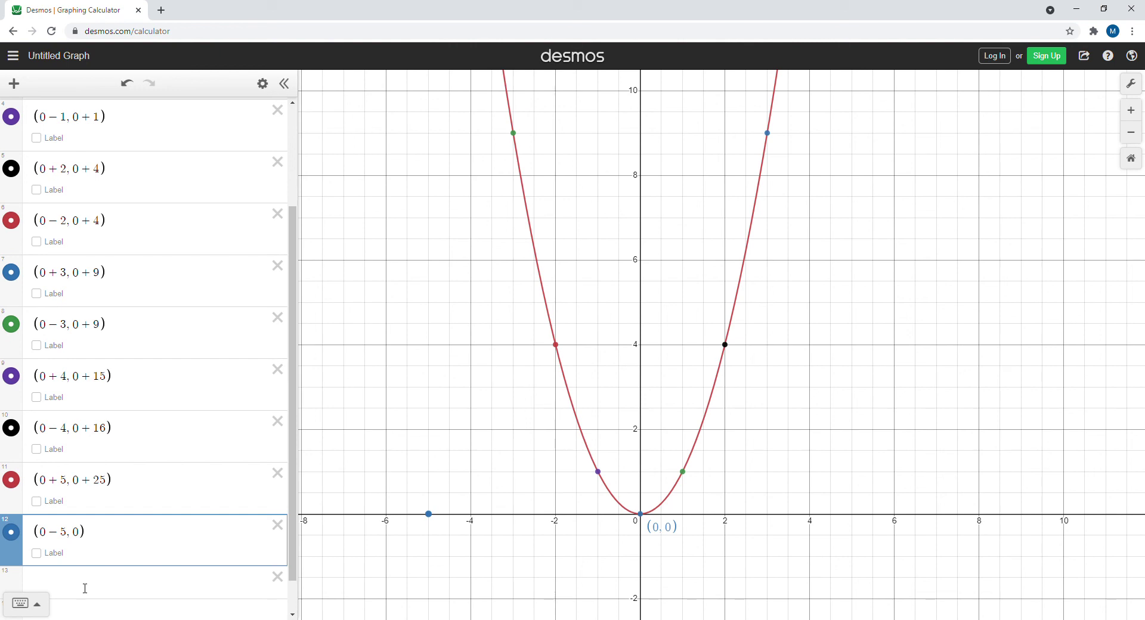
pyautogui.write('+25')
# Step: Zoom the graph out and change the x = 4 point's height from 15 to 16
pyautogui.moveTo(670, 358); pyautogui.dragTo(664, 409)
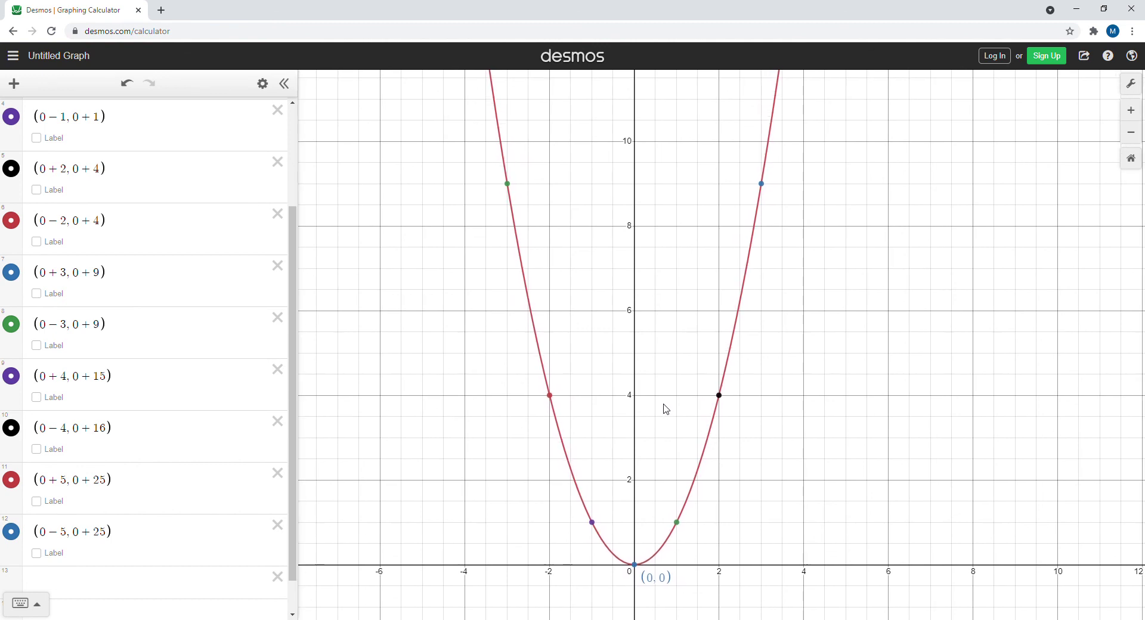
pyautogui.click(1131, 133)
pyautogui.moveTo(961, 201); pyautogui.dragTo(894, 319)
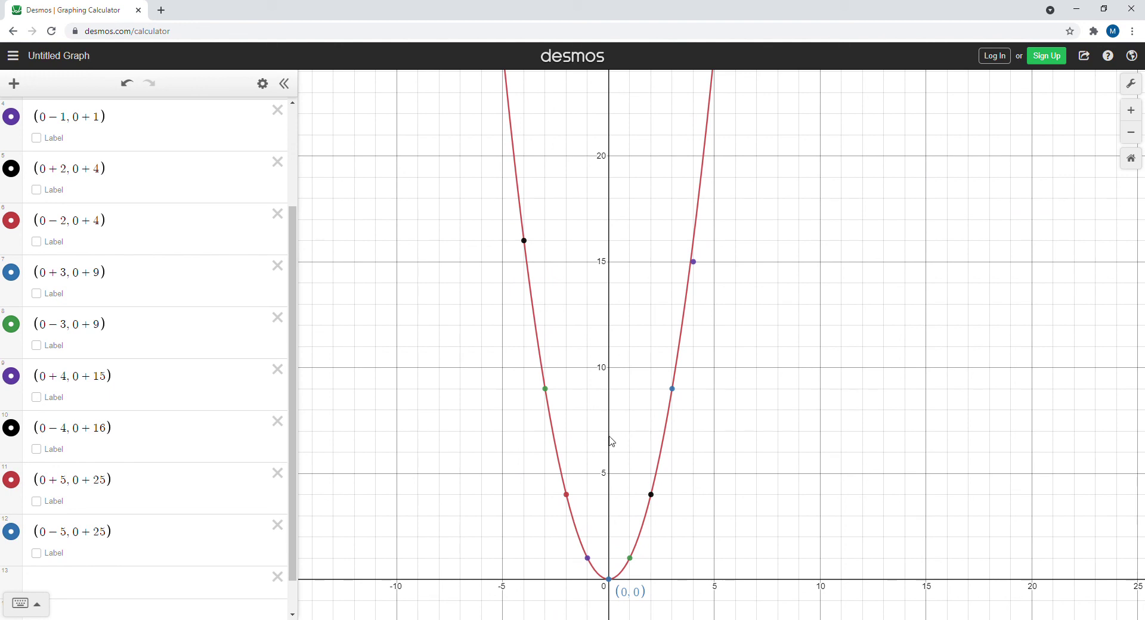
pyautogui.click(111, 385)
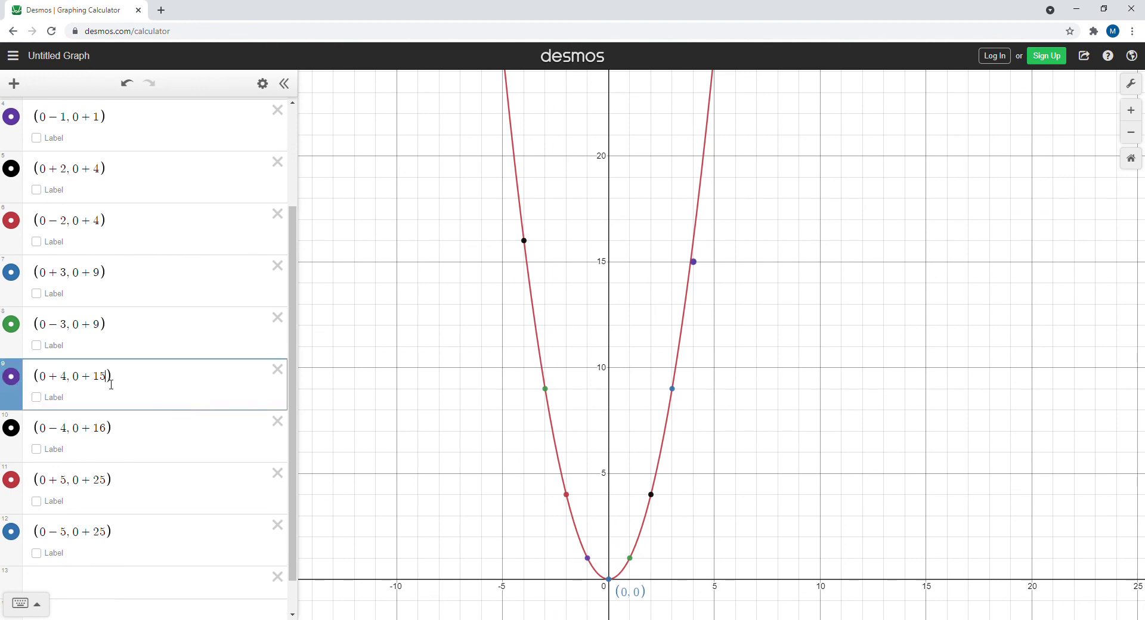
pyautogui.press('BackSpace')
pyautogui.write('6')
# Step: Zoom out further and pan so all points up to height 25 fit in view
pyautogui.moveTo(567, 304); pyautogui.dragTo(542, 343)
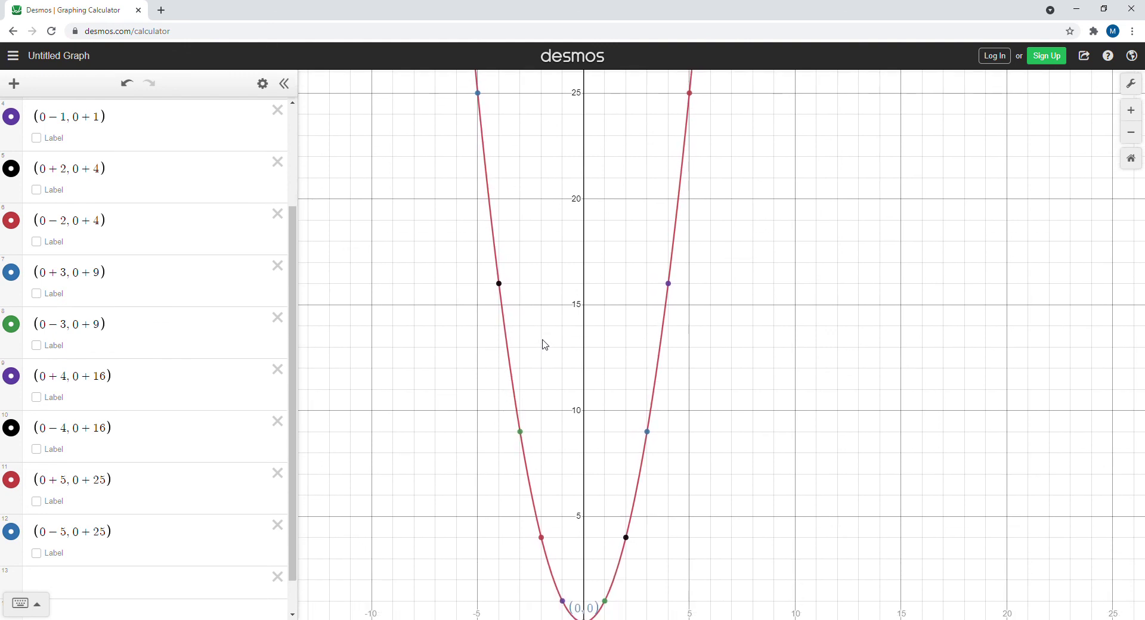
pyautogui.click(1131, 135)
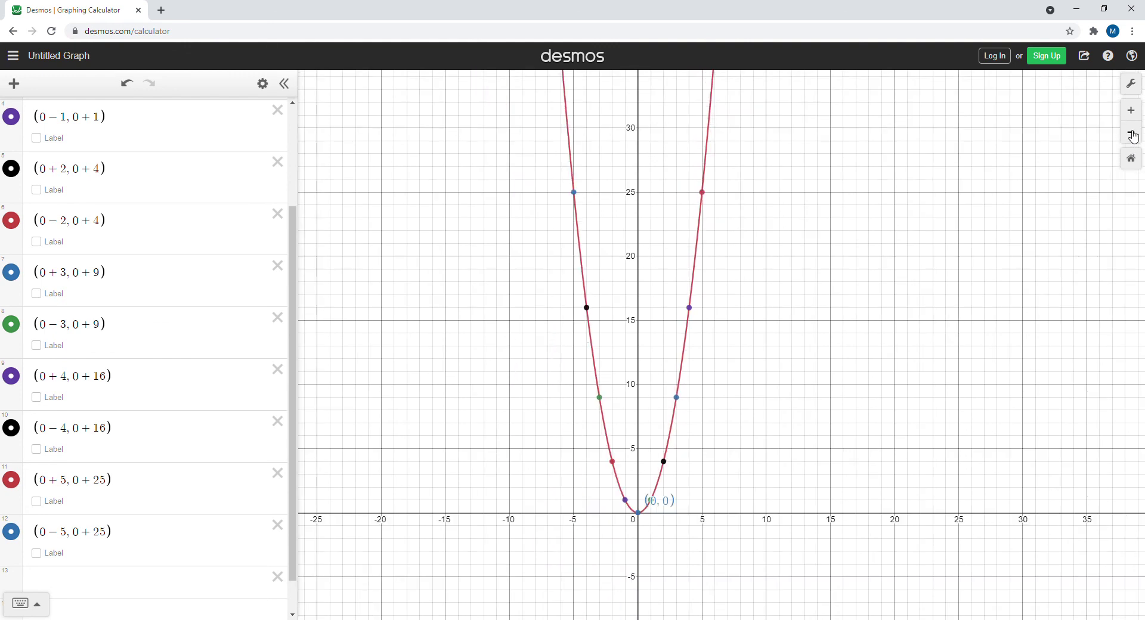
pyautogui.moveTo(808, 275); pyautogui.dragTo(707, 380)
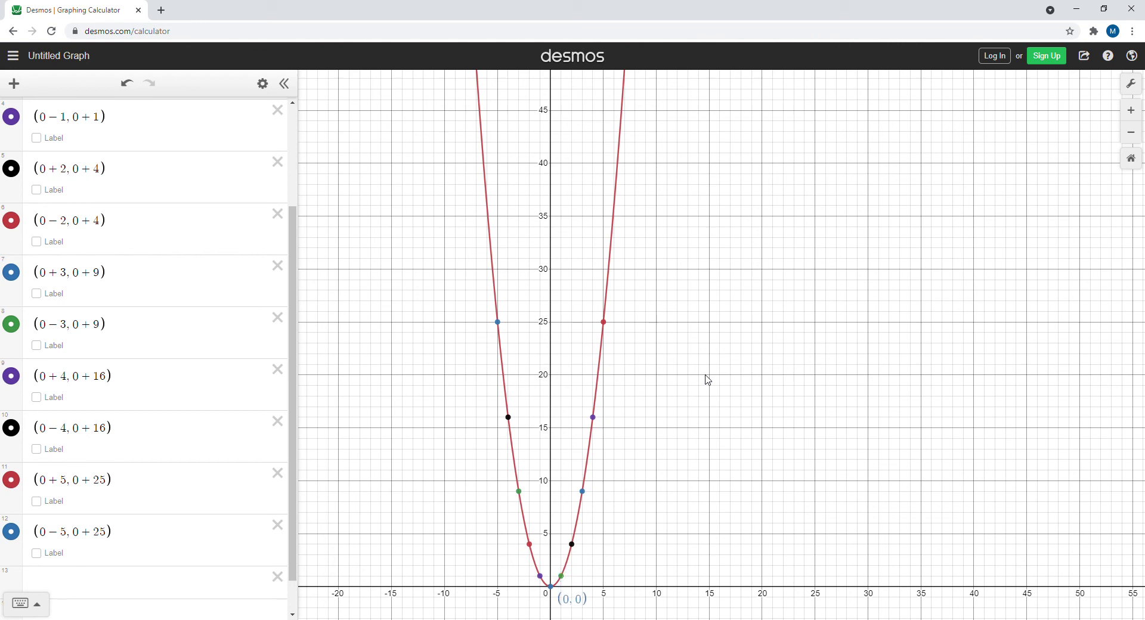
# Step: Show coordinate labels on all ten points, from (−5, 25) up through (1, 1)
pyautogui.click(36, 553)
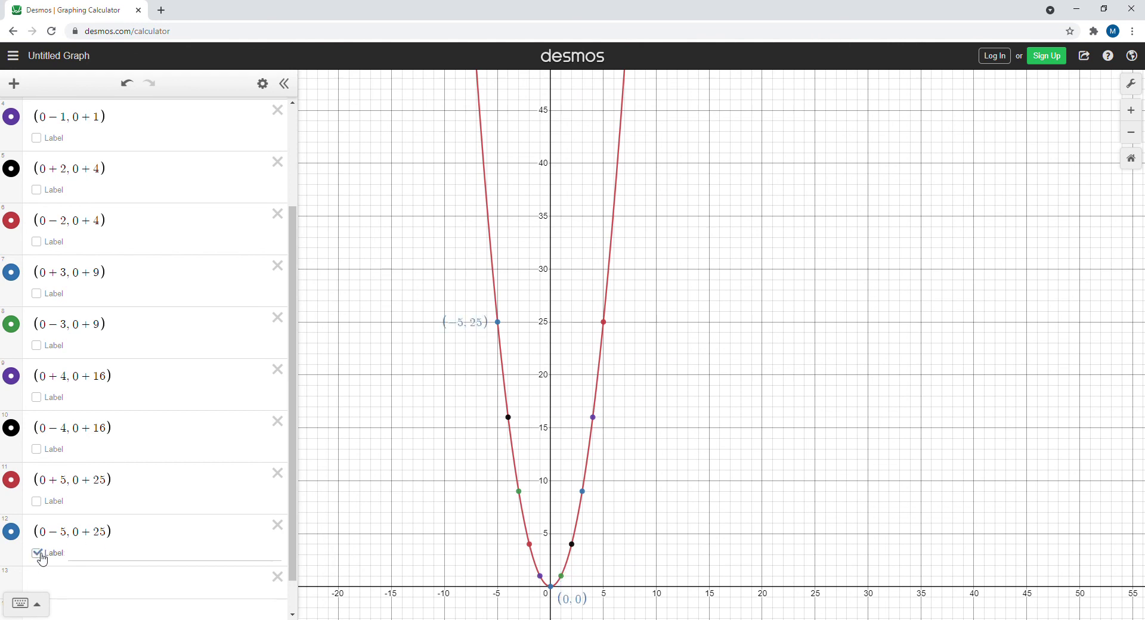
pyautogui.click(40, 503)
pyautogui.click(37, 450)
pyautogui.click(45, 398)
pyautogui.click(37, 346)
pyautogui.click(38, 293)
pyautogui.click(37, 242)
pyautogui.click(37, 189)
pyautogui.click(39, 138)
pyautogui.moveTo(291, 224); pyautogui.dragTo(290, 203)
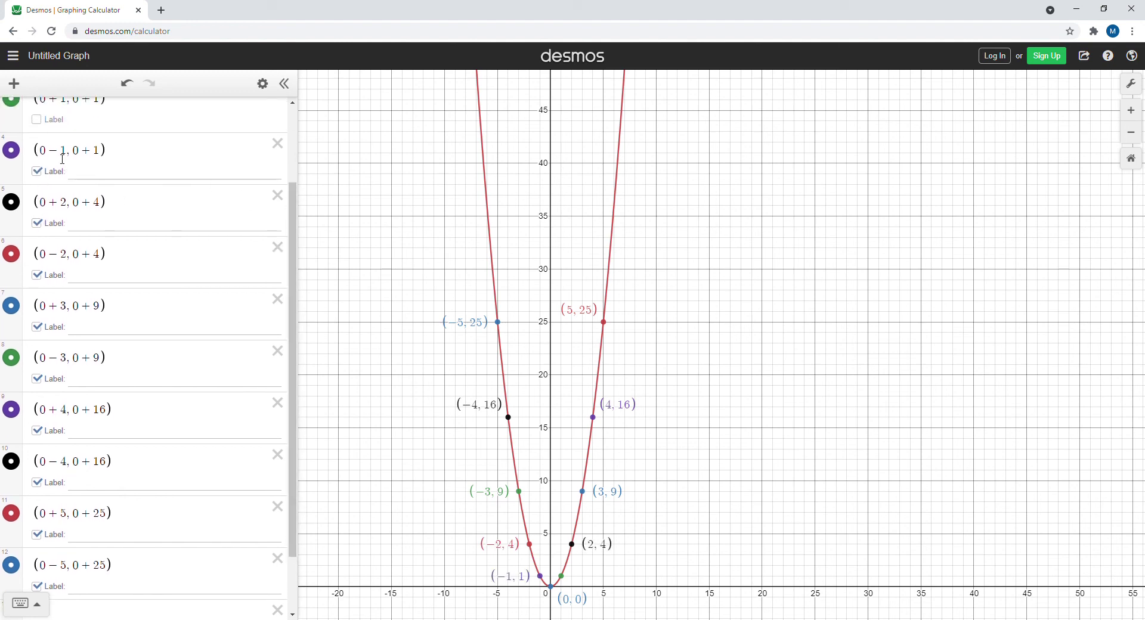
pyautogui.click(37, 121)
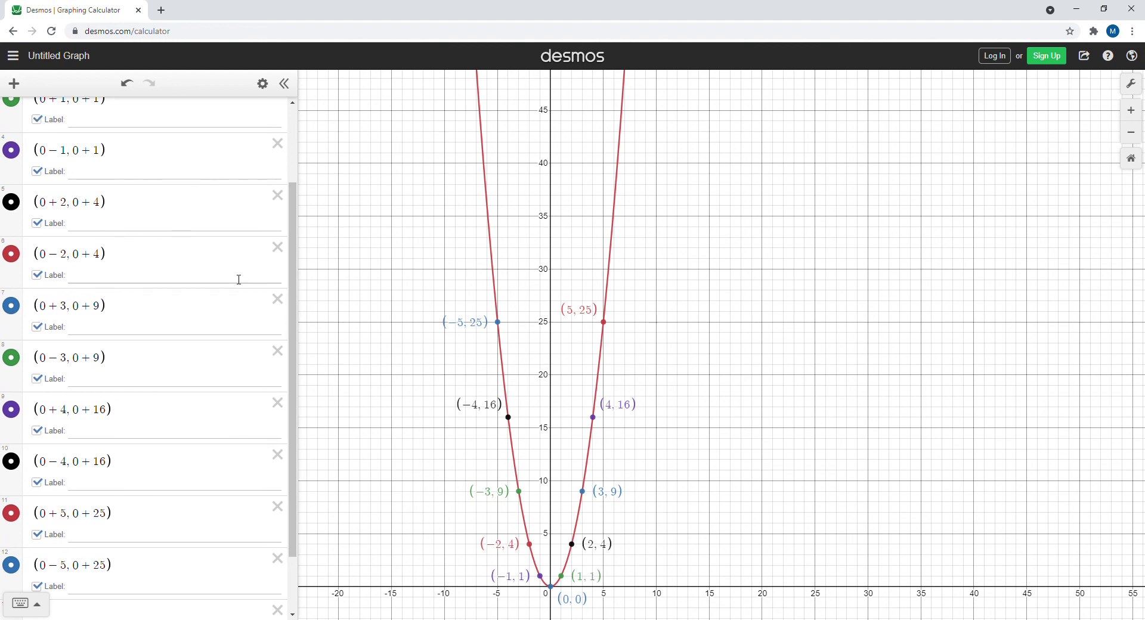